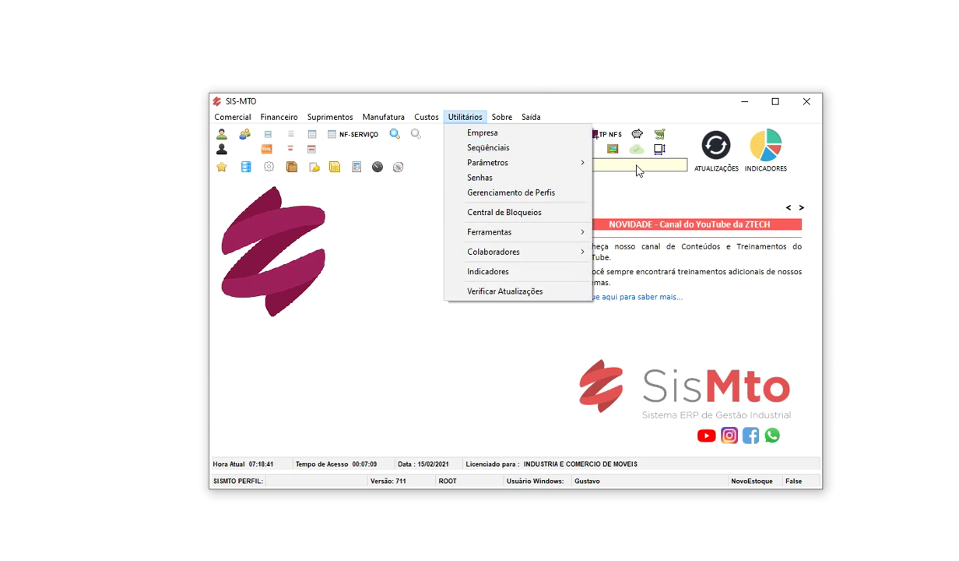
Step: Search the system for "BLOQU" and open Central de Bloqueios, placing its window over the main window
{"action": "type", "text": "BLOQU"}
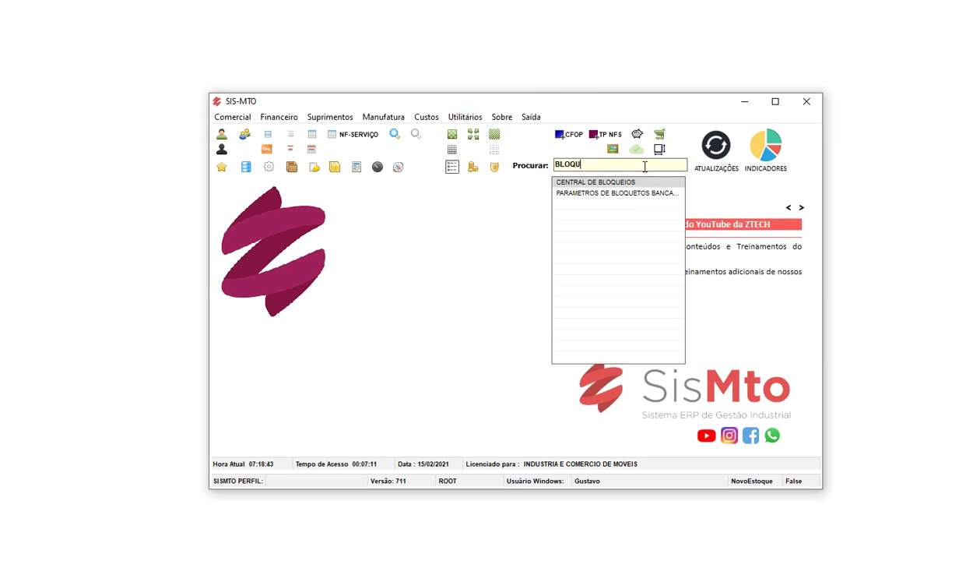
{"action": "left_click", "coordinate": [609, 185]}
{"action": "left_click_drag", "start_coordinate": [434, 57], "coordinate": [383, 106]}
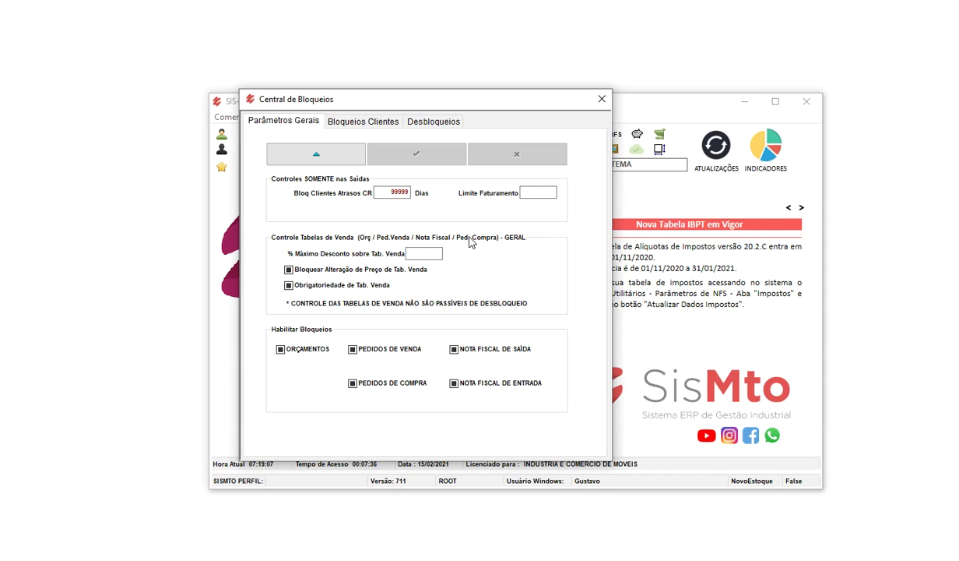
Step: Look over the Bloqueios Clientes and Desbloqueios sections, and return to Parâmetros Gerais
{"action": "left_click", "coordinate": [365, 122]}
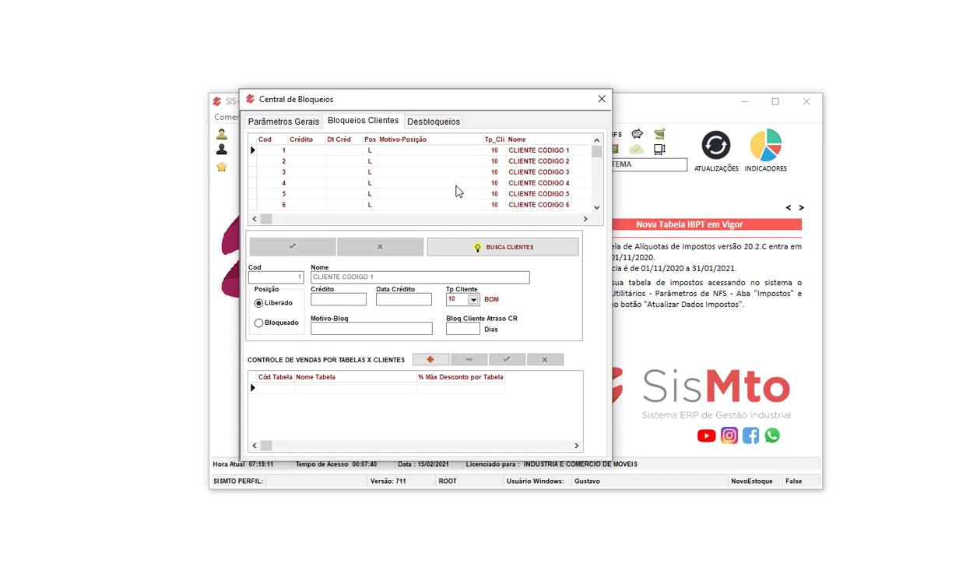
{"action": "left_click", "coordinate": [433, 122]}
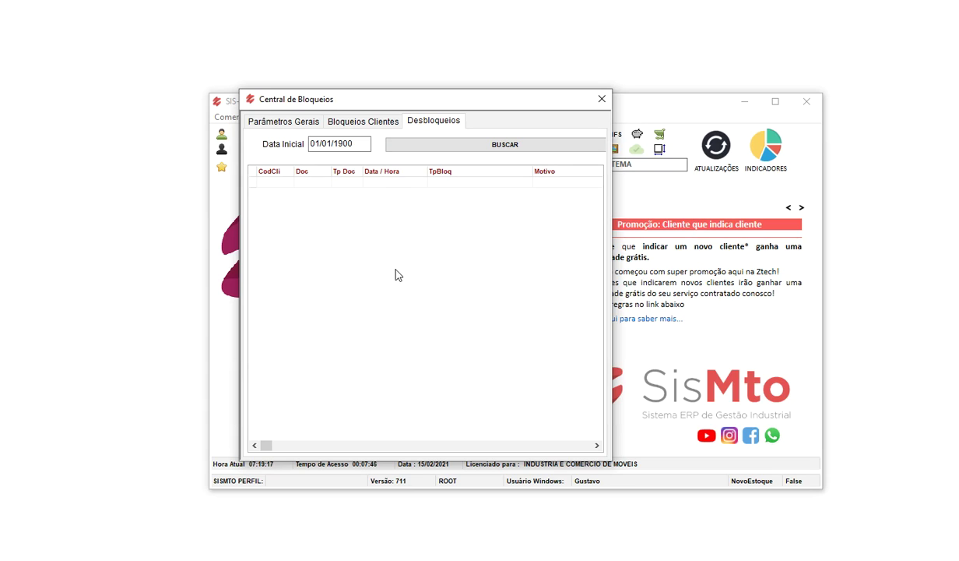
{"action": "left_click", "coordinate": [280, 121]}
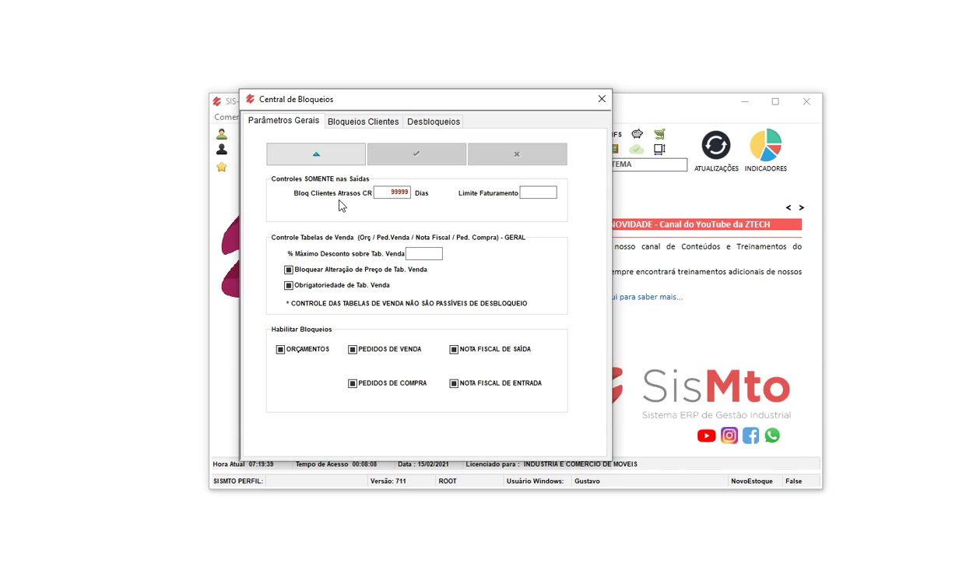
Step: Set the overdue-client block (Bloq Clientes Atrasos CR) to 30 days and the Limite Faturamento to 5000
{"action": "double_click", "coordinate": [385, 192]}
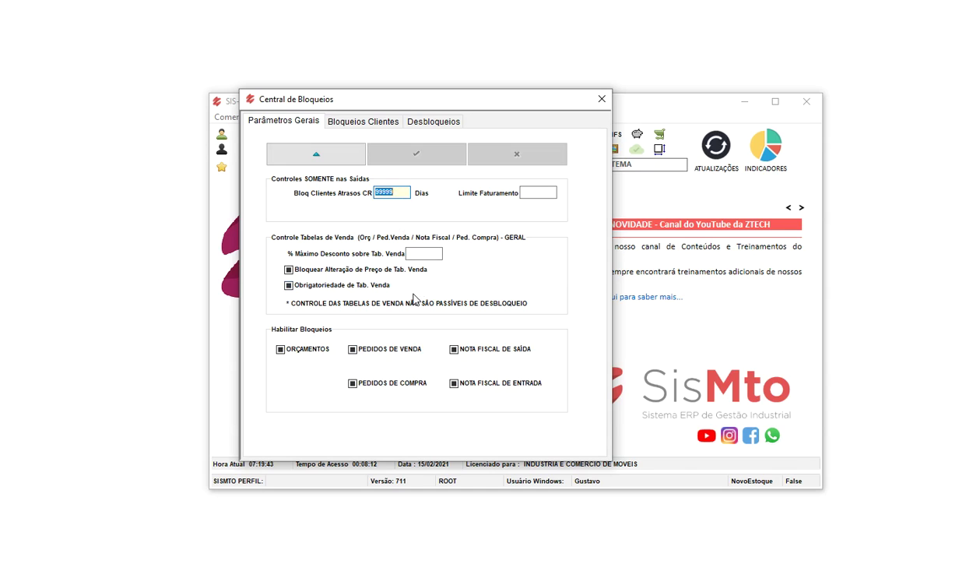
{"action": "type", "text": "30"}
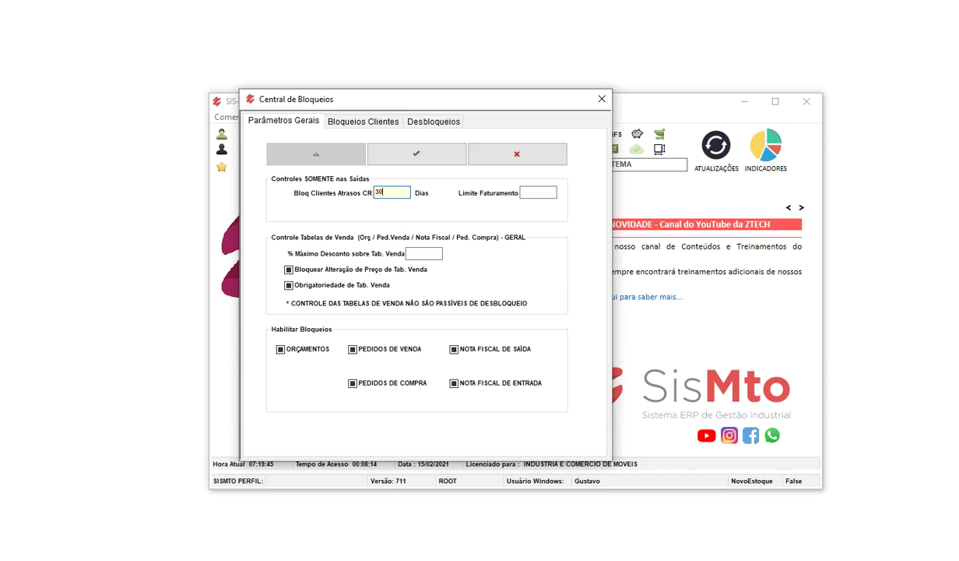
{"action": "left_click", "coordinate": [521, 191]}
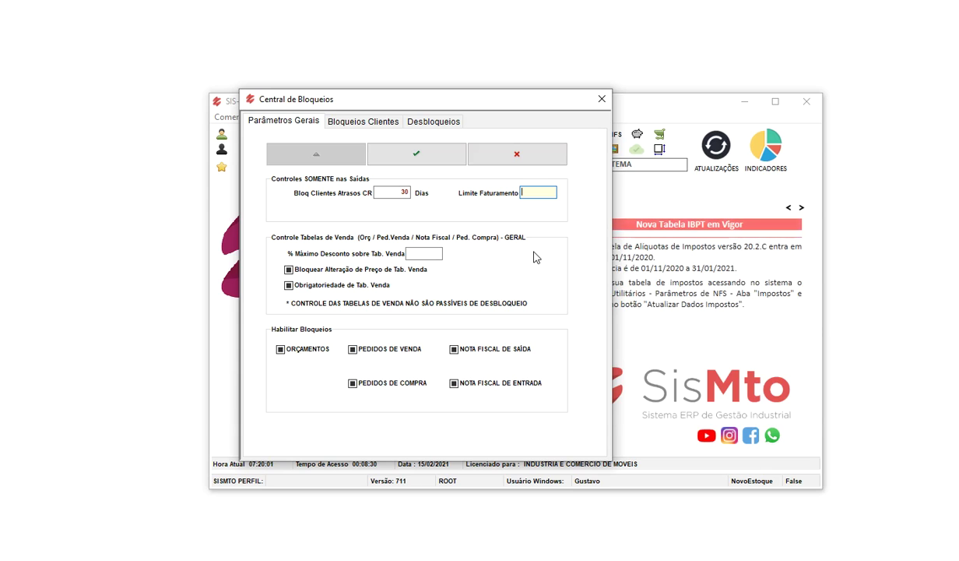
{"action": "left_click", "coordinate": [379, 193]}
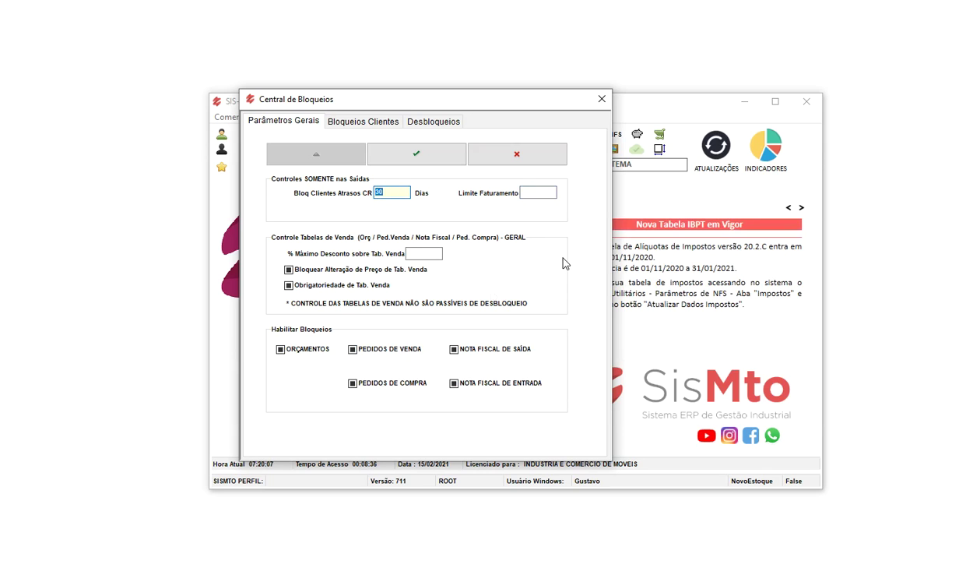
{"action": "left_click", "coordinate": [544, 194]}
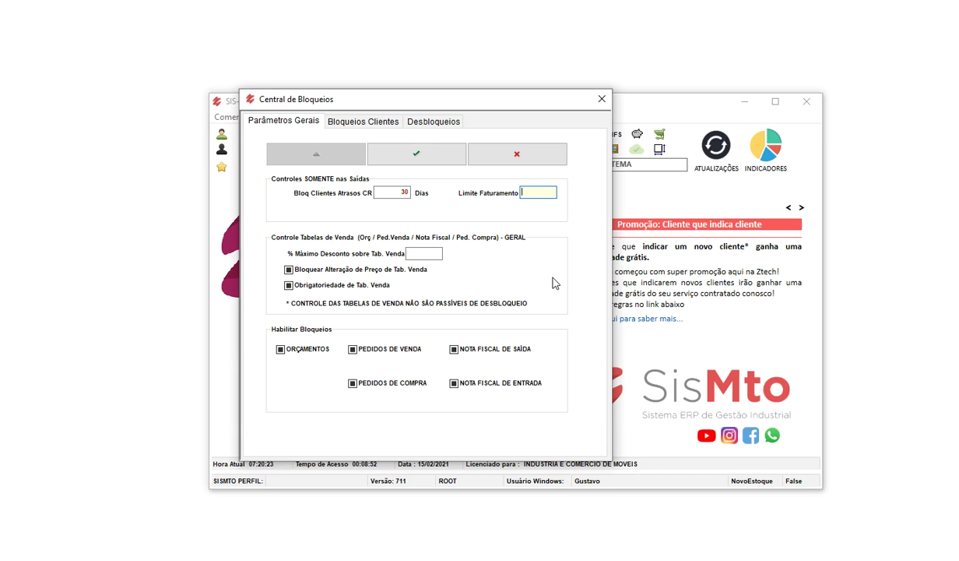
{"action": "type", "text": "5000"}
{"action": "left_click", "coordinate": [424, 253]}
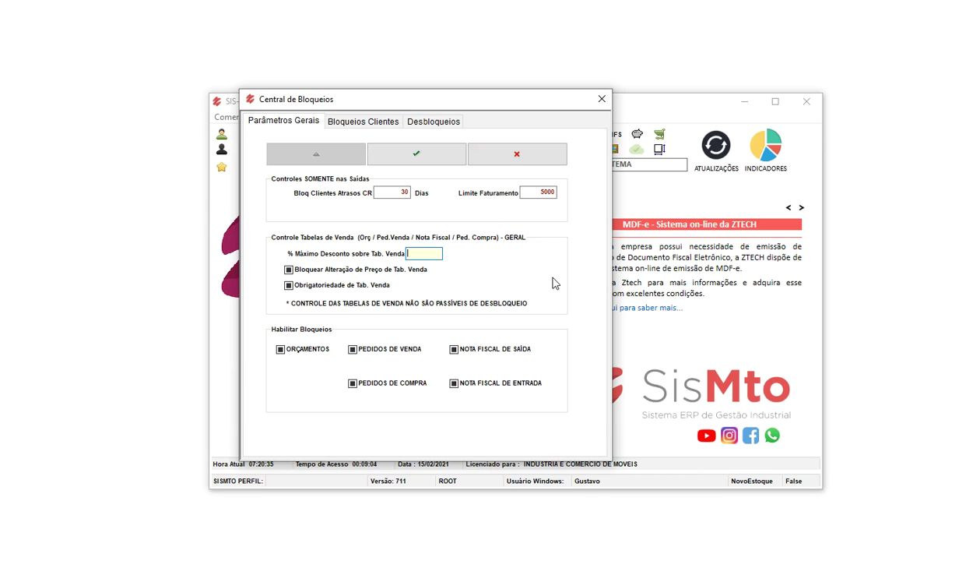
Step: Enable blocks for Orçamentos, Pedidos de Venda and Nota Fiscal de Saída, with Pedidos de Compra and Nota Fiscal de Entrada disabled
{"action": "left_click", "coordinate": [280, 350]}
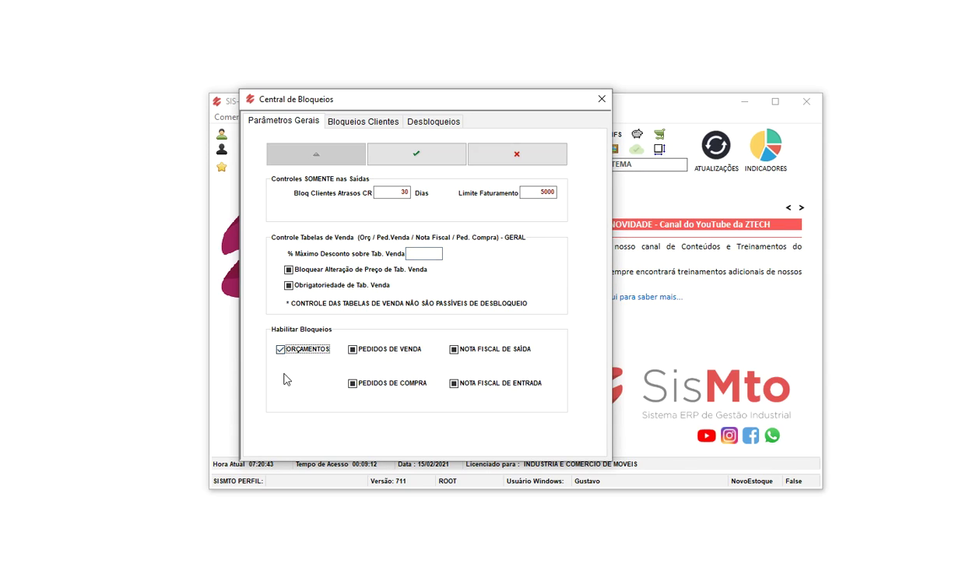
{"action": "left_click", "coordinate": [352, 349]}
{"action": "left_click", "coordinate": [454, 349]}
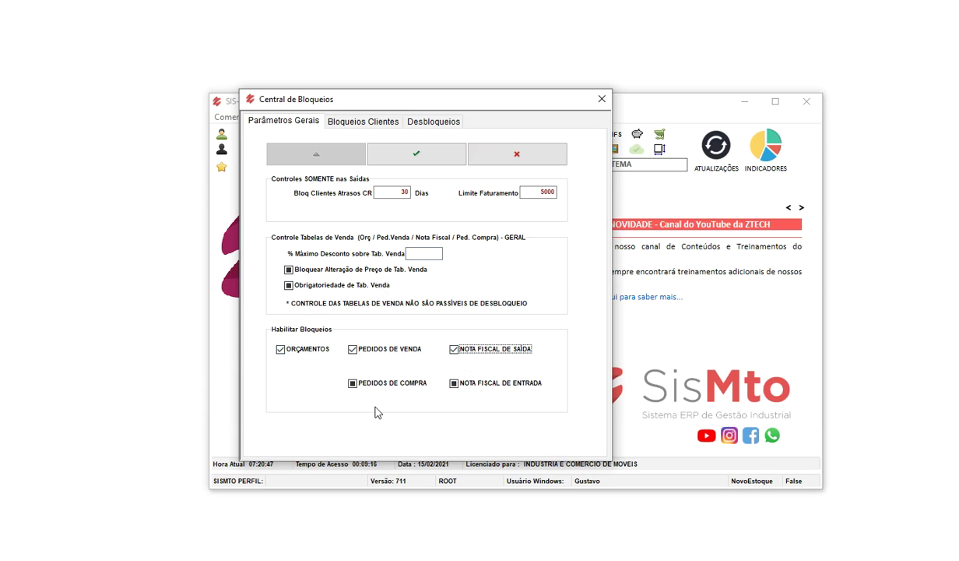
{"action": "left_click", "coordinate": [353, 383]}
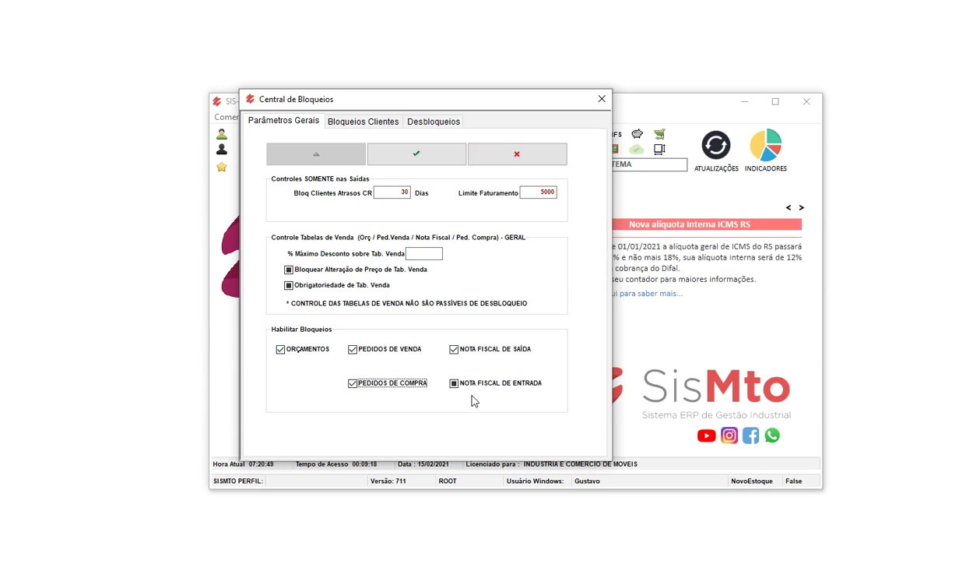
{"action": "left_click", "coordinate": [454, 383]}
{"action": "left_click", "coordinate": [354, 384]}
{"action": "left_click", "coordinate": [454, 383]}
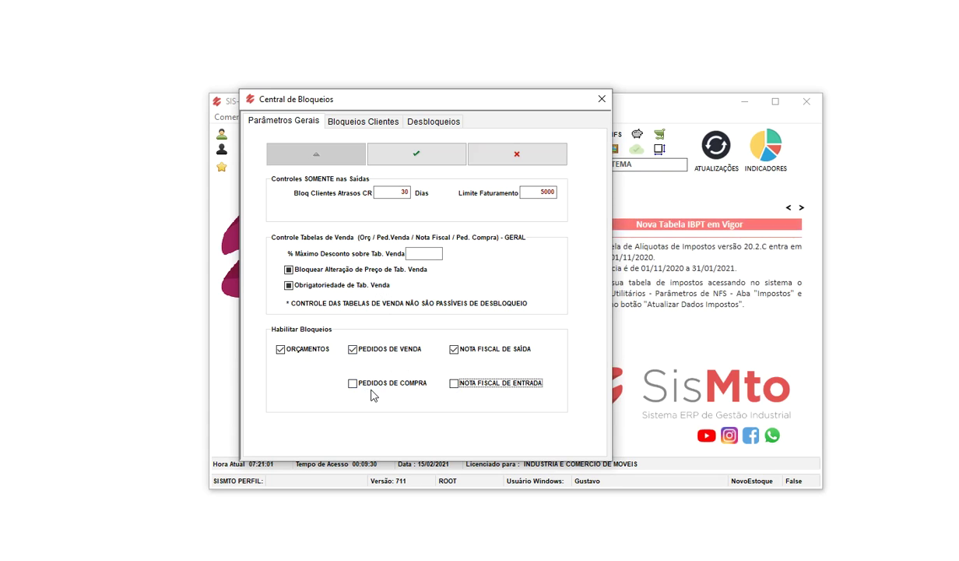
Step: Disable the blocks for Orçamentos and Nota Fiscal de Saída, and show where Central de Bloqueios is found in the main window
{"action": "left_click", "coordinate": [280, 348]}
{"action": "left_click", "coordinate": [454, 348]}
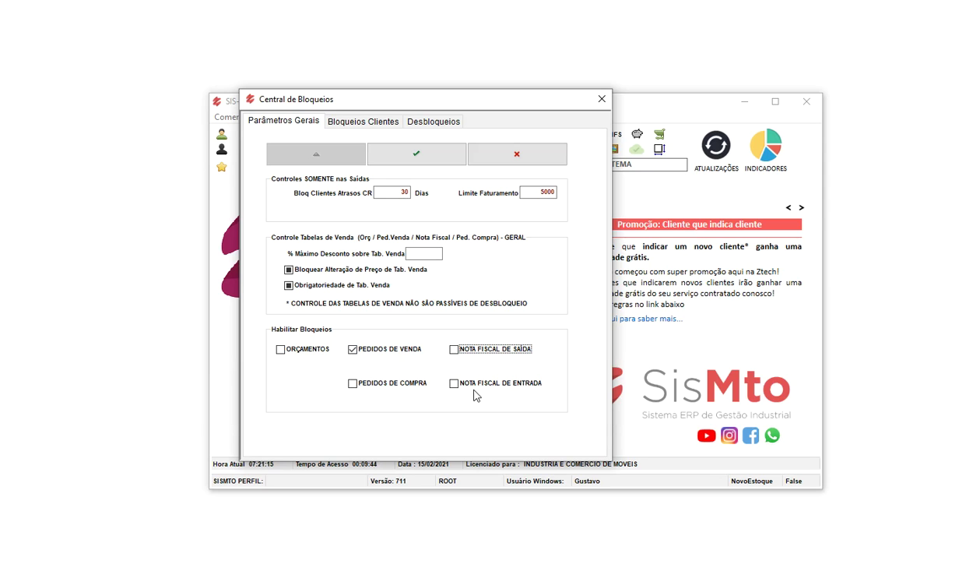
{"action": "left_click_drag", "start_coordinate": [439, 103], "coordinate": [261, 183]}
{"action": "left_click", "coordinate": [465, 117]}
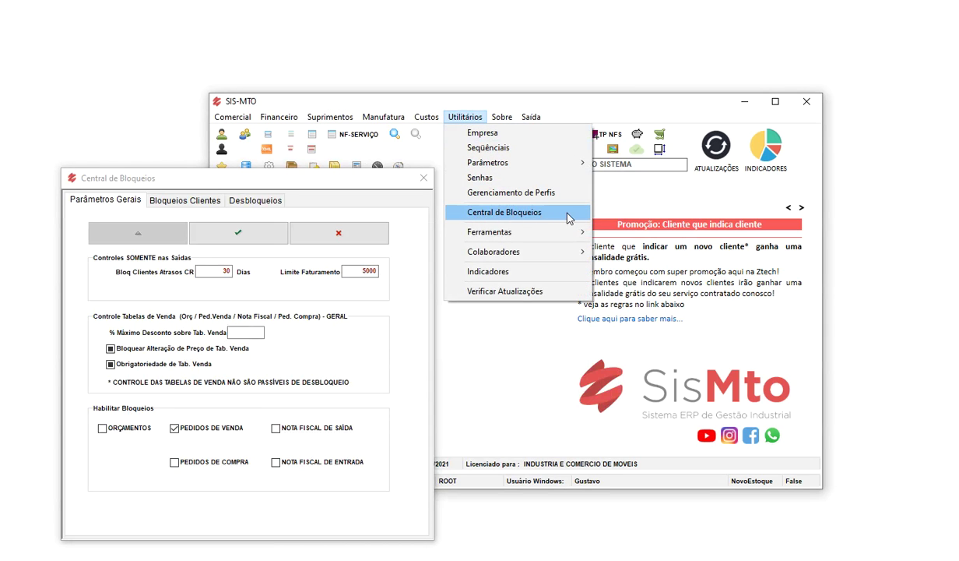
{"action": "left_click_drag", "start_coordinate": [279, 179], "coordinate": [518, 90]}
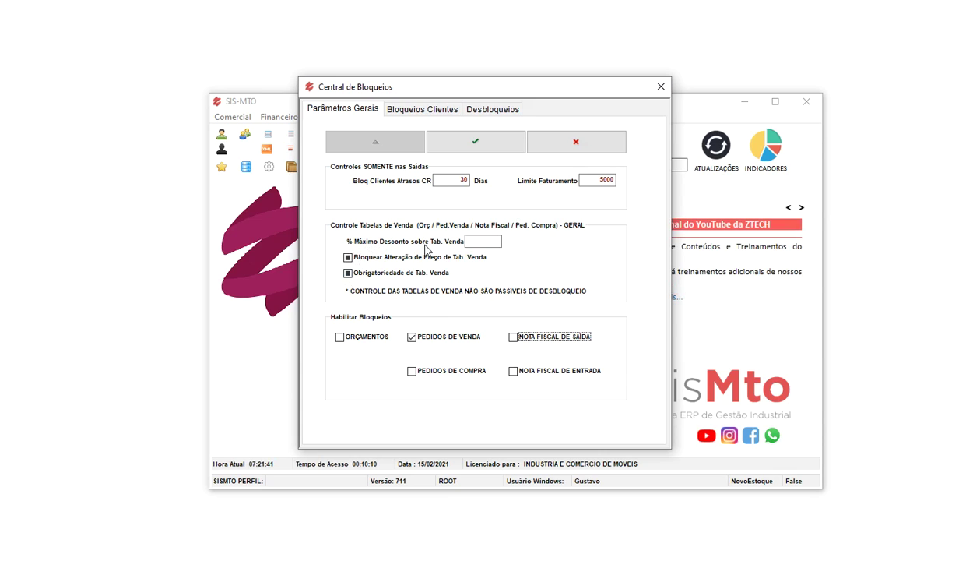
Step: Set the maximum discount over the sales table to 10% and enable blocks for Orçamentos and Nota Fiscal de Saída
{"action": "left_click", "coordinate": [485, 241]}
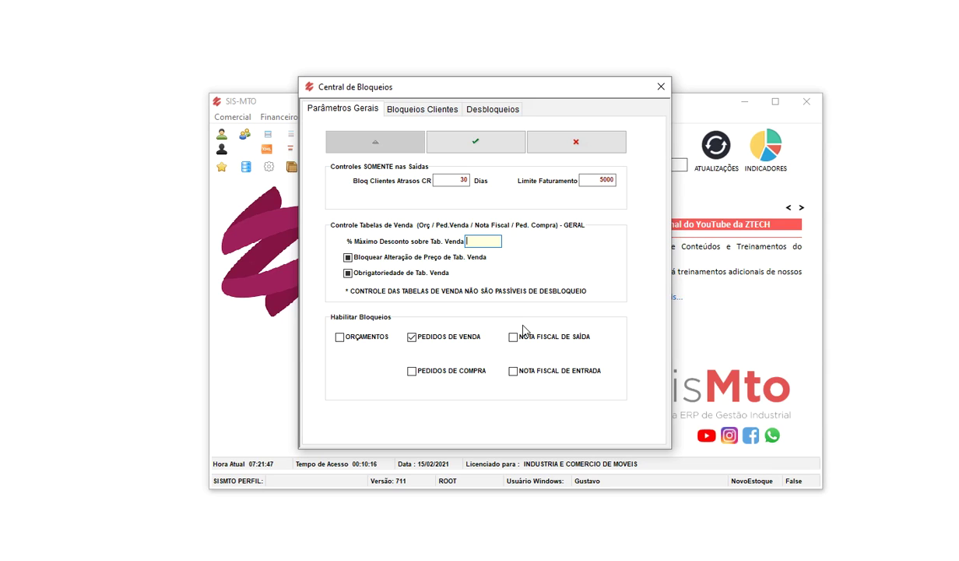
{"action": "type", "text": "10"}
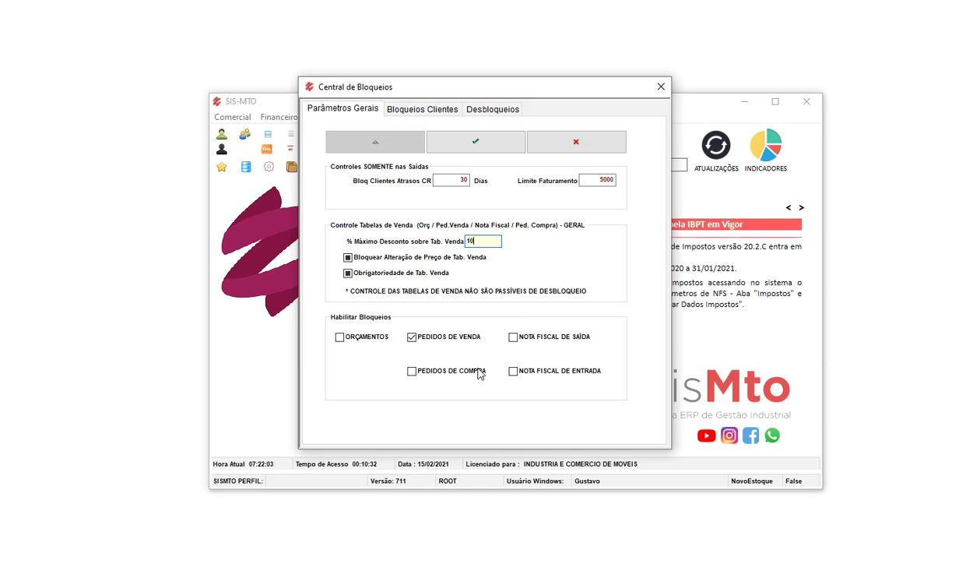
{"action": "left_click", "coordinate": [384, 337]}
{"action": "left_click", "coordinate": [564, 337]}
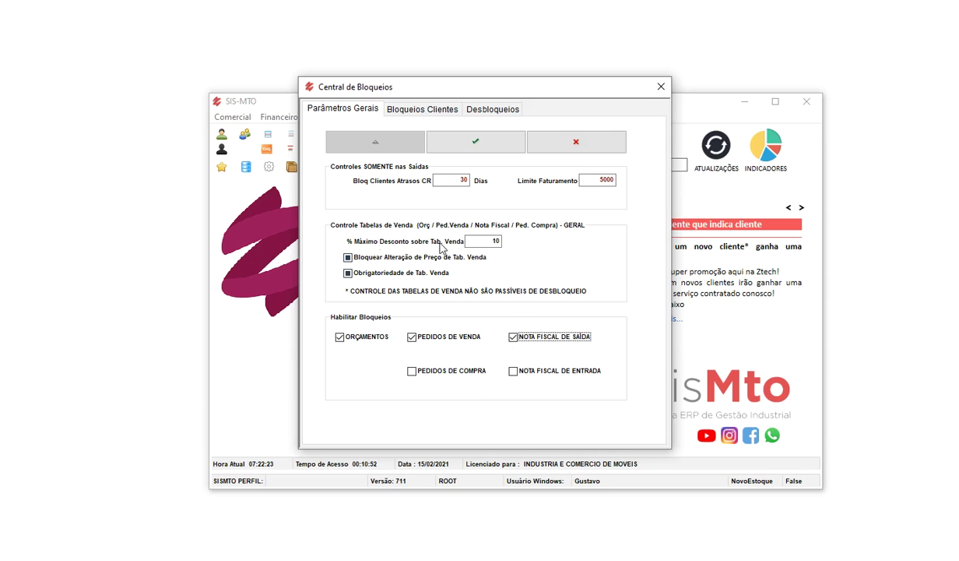
Step: Make the sales table mandatory (Obrigatoriedade de Tab. Venda) and block price changes on it
{"action": "left_click", "coordinate": [348, 272]}
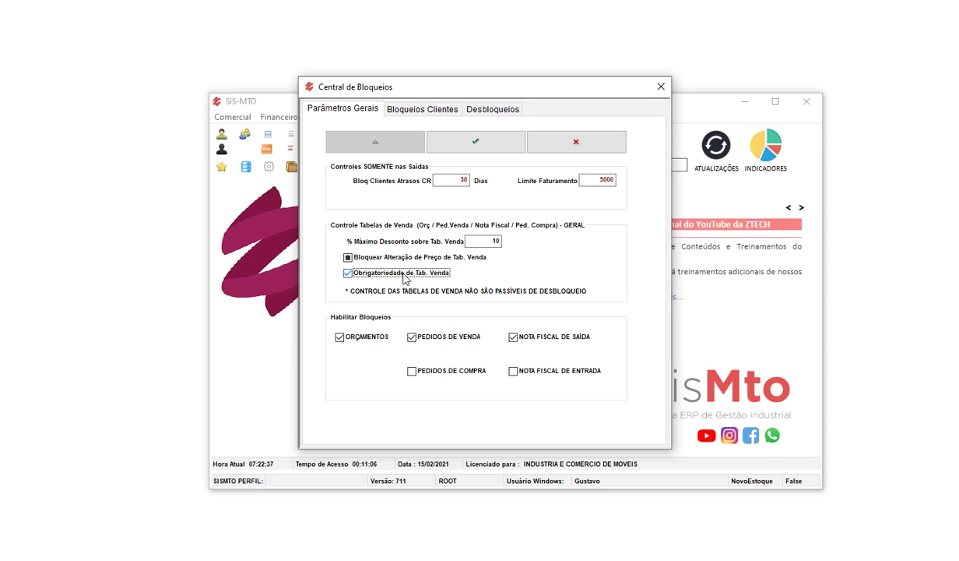
{"action": "left_click", "coordinate": [347, 258]}
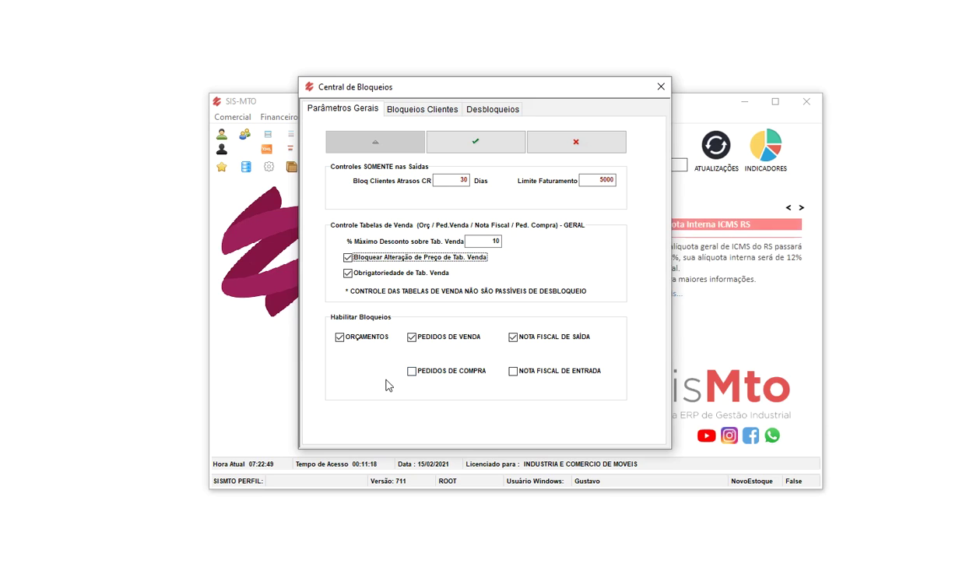
{"action": "double_click", "coordinate": [469, 241]}
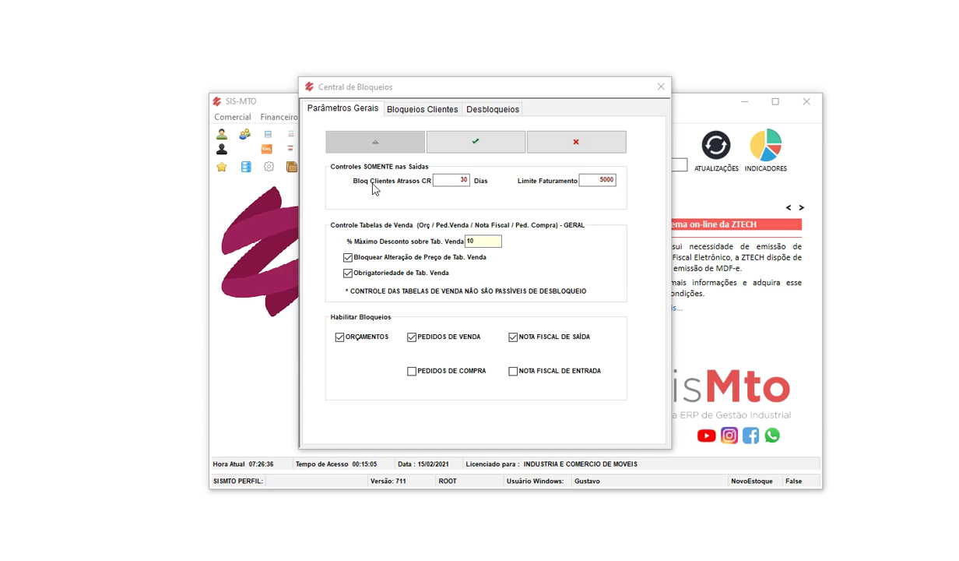
Step: Use the client search in Bloqueios Clientes to select the twelfth client
{"action": "left_click", "coordinate": [420, 109]}
{"action": "scroll", "coordinate": [444, 181], "scroll_direction": "down", "scroll_amount": 20}
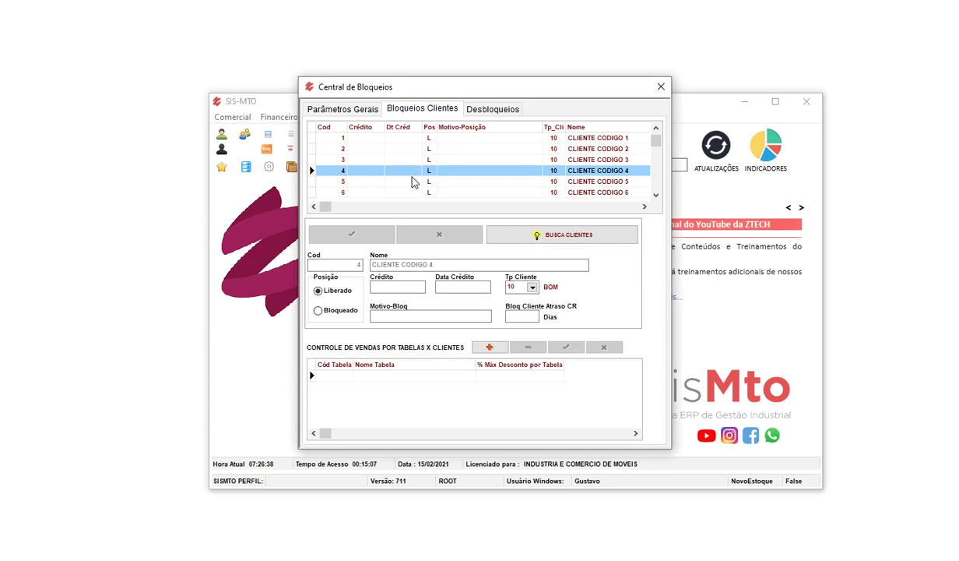
{"action": "scroll", "coordinate": [412, 184], "scroll_direction": "up", "scroll_amount": 20}
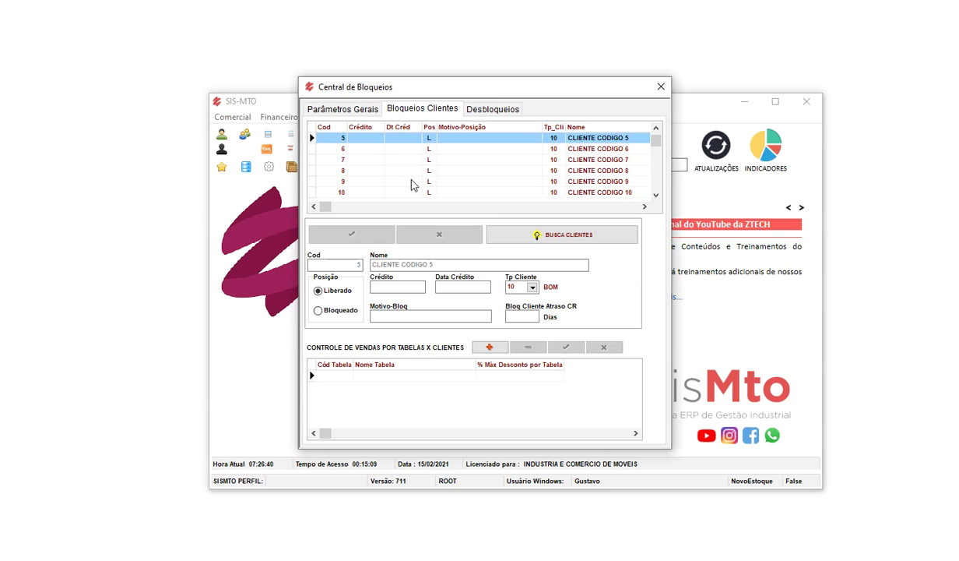
{"action": "left_click", "coordinate": [549, 240]}
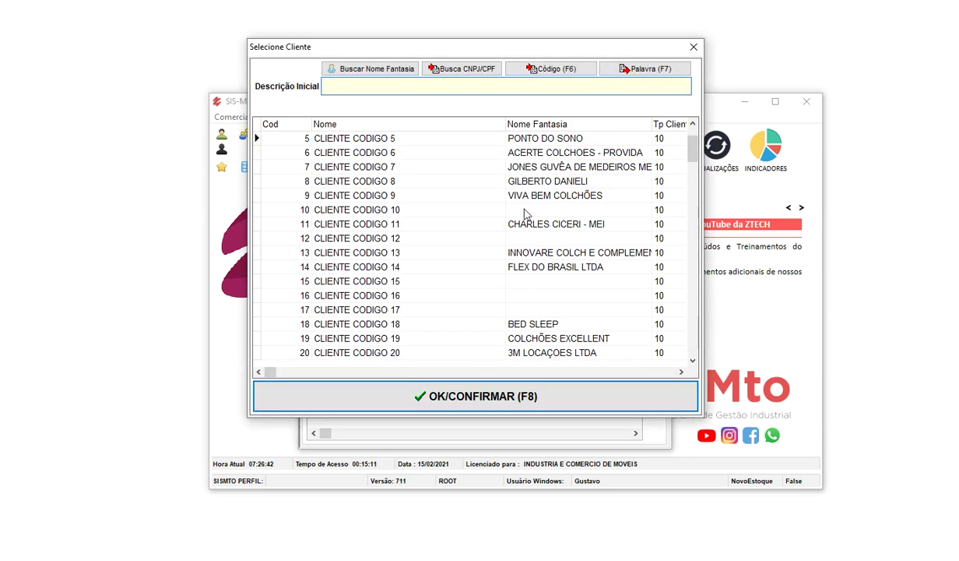
{"action": "double_click", "coordinate": [372, 243]}
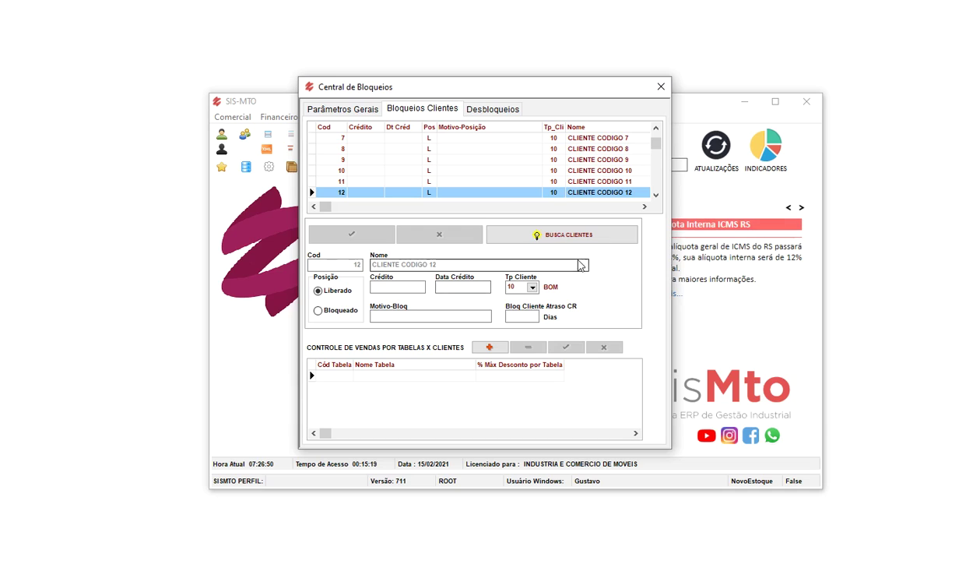
Step: Set the selected client's credit limit to 2000
{"action": "left_click", "coordinate": [384, 286]}
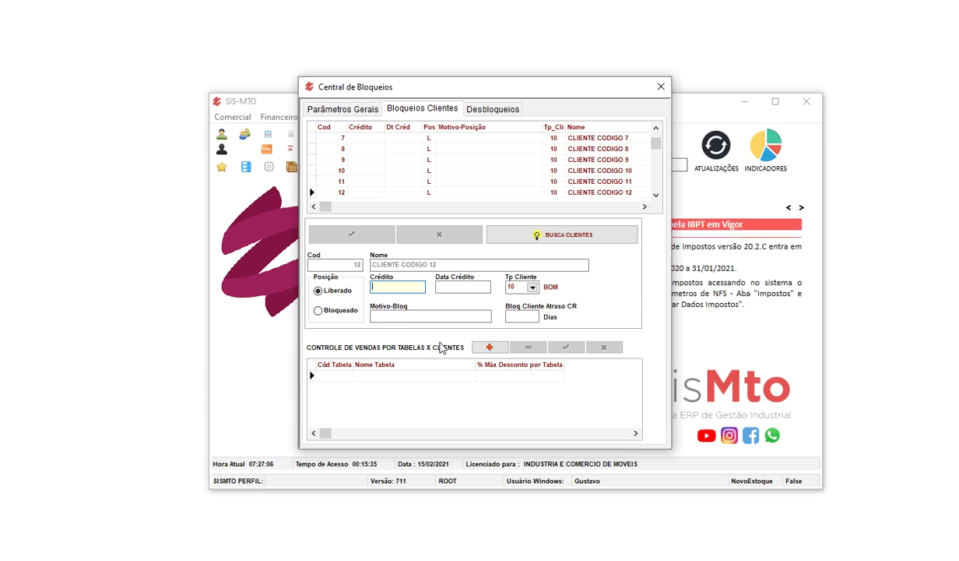
{"action": "type", "text": "2000"}
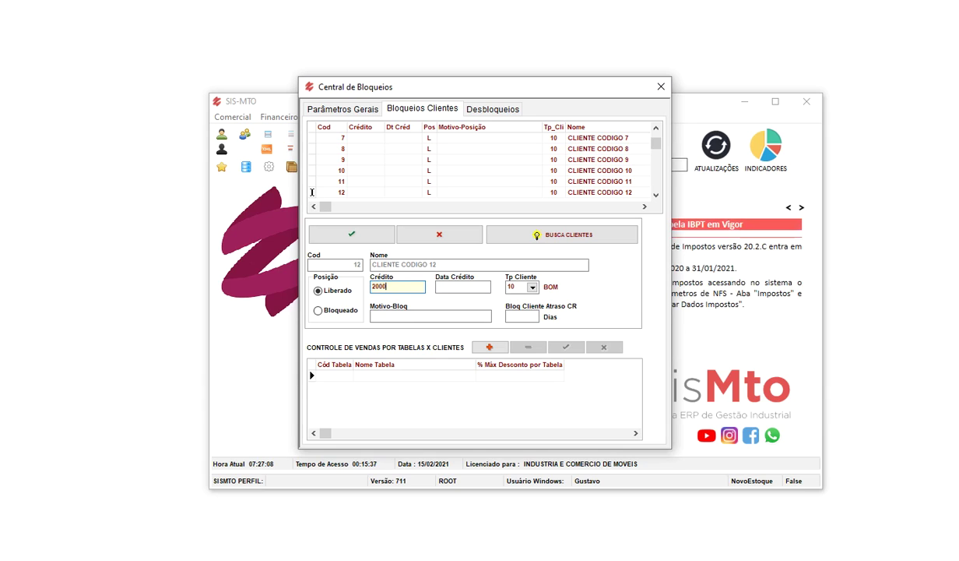
{"action": "key", "text": "Tab"}
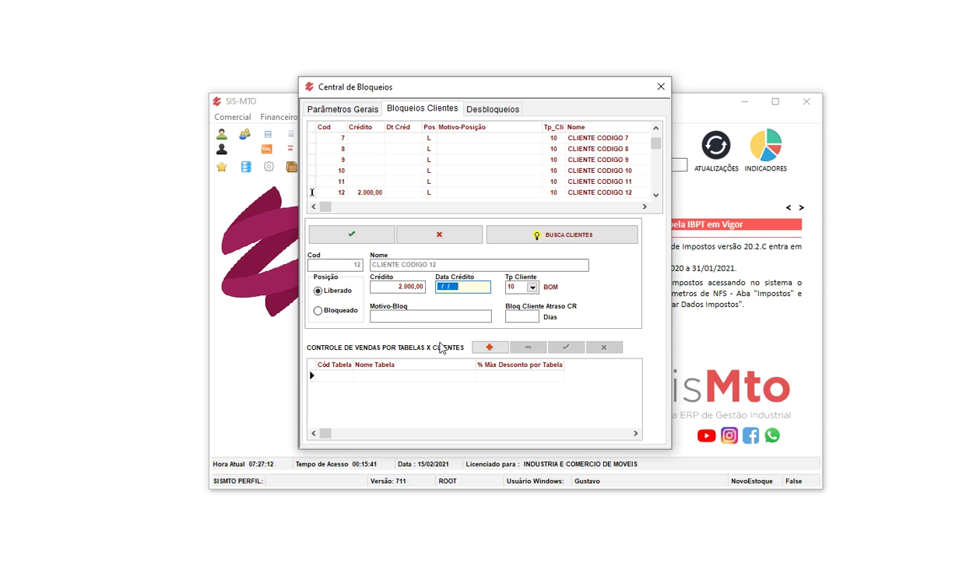
Step: Compare the general billing limit in Parâmetros Gerais with the selected client's individual credit
{"action": "left_click", "coordinate": [316, 108]}
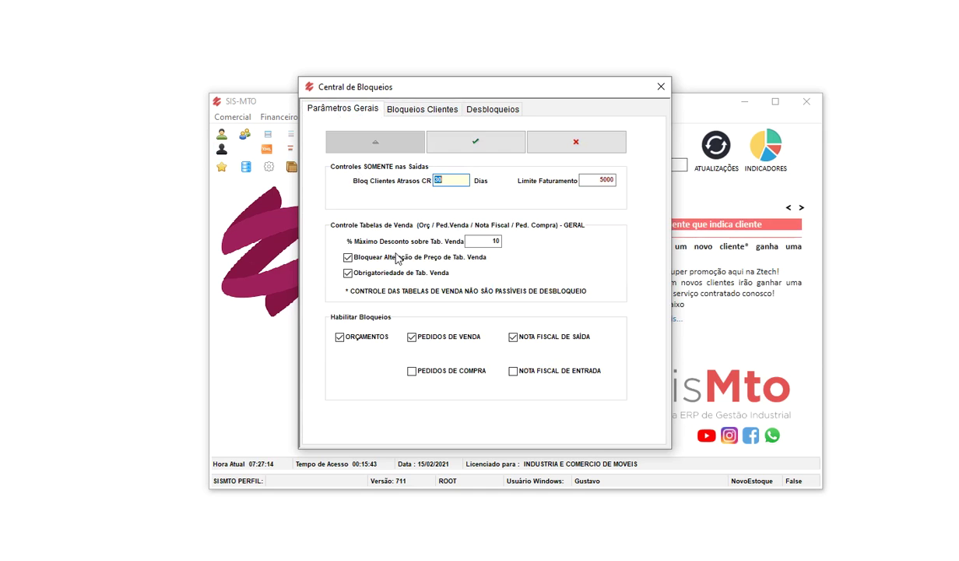
{"action": "left_click", "coordinate": [436, 108]}
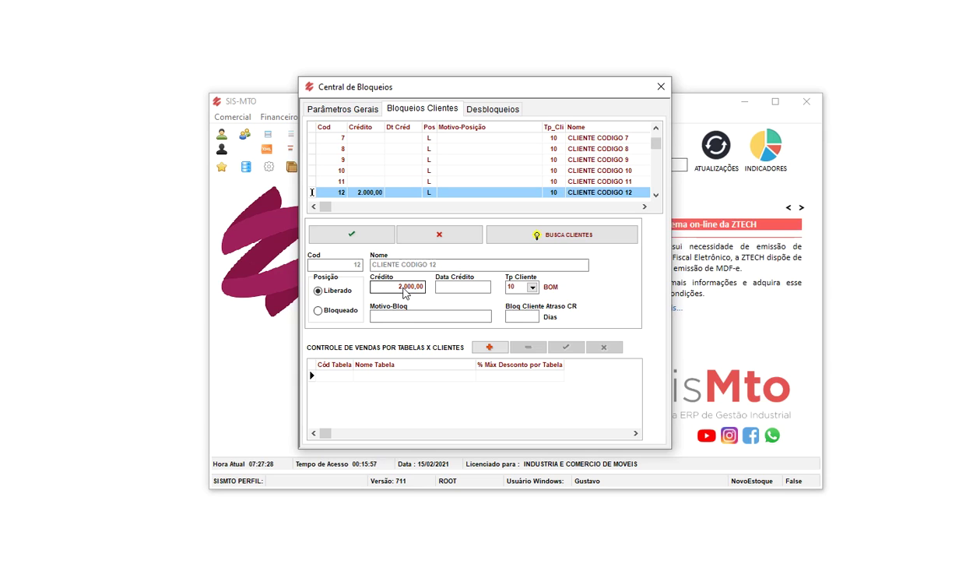
{"action": "left_click", "coordinate": [334, 109]}
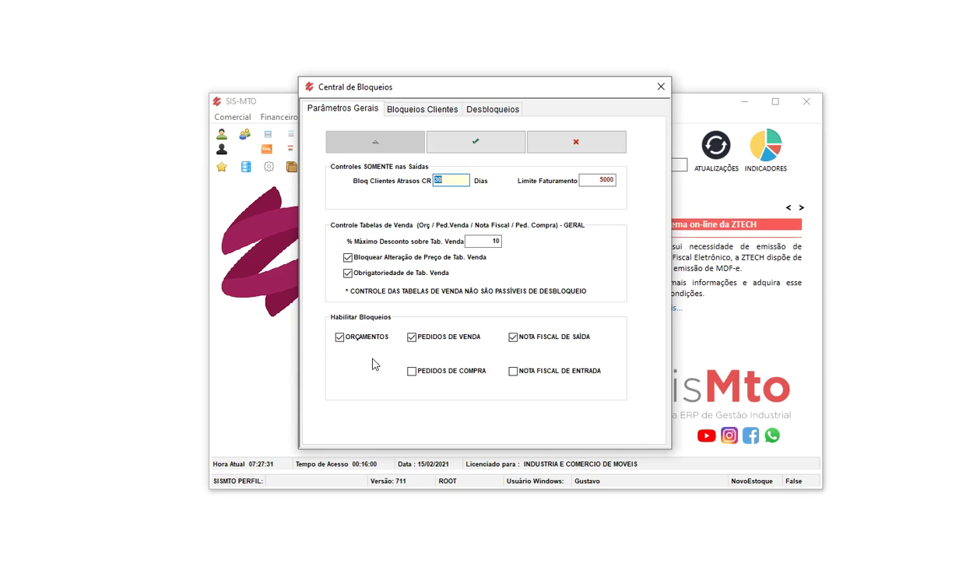
{"action": "left_click", "coordinate": [405, 108]}
Step: Set the selected client's credit date to 15/02/2021 in Bloqueios Clientes
{"action": "left_click", "coordinate": [465, 287]}
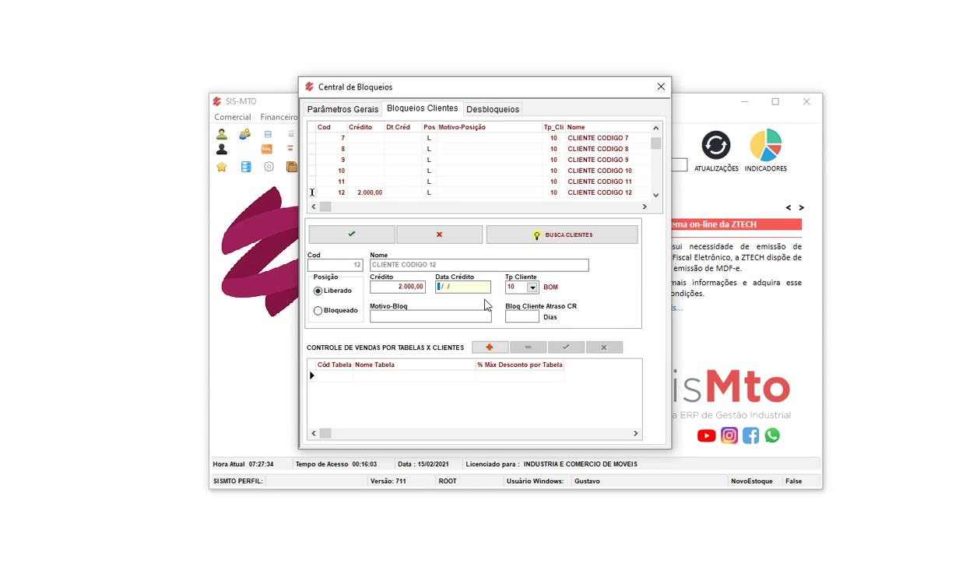
{"action": "type", "text": "15022021"}
{"action": "key", "text": "Tab"}
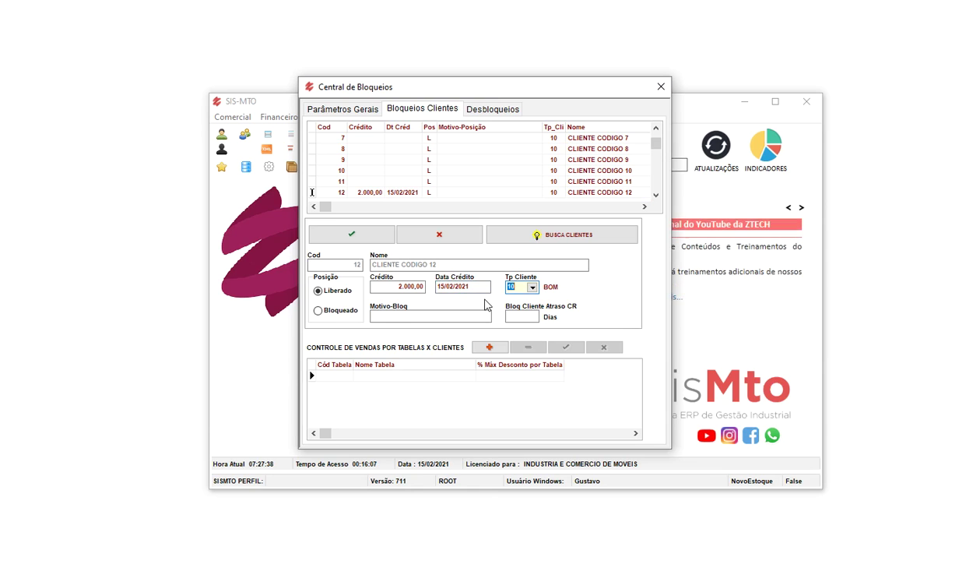
Step: Open the first client's registration record, review its Financeiro data and Tp Cliente options, and put the record in edit mode
{"action": "left_click_drag", "start_coordinate": [490, 87], "coordinate": [748, 80]}
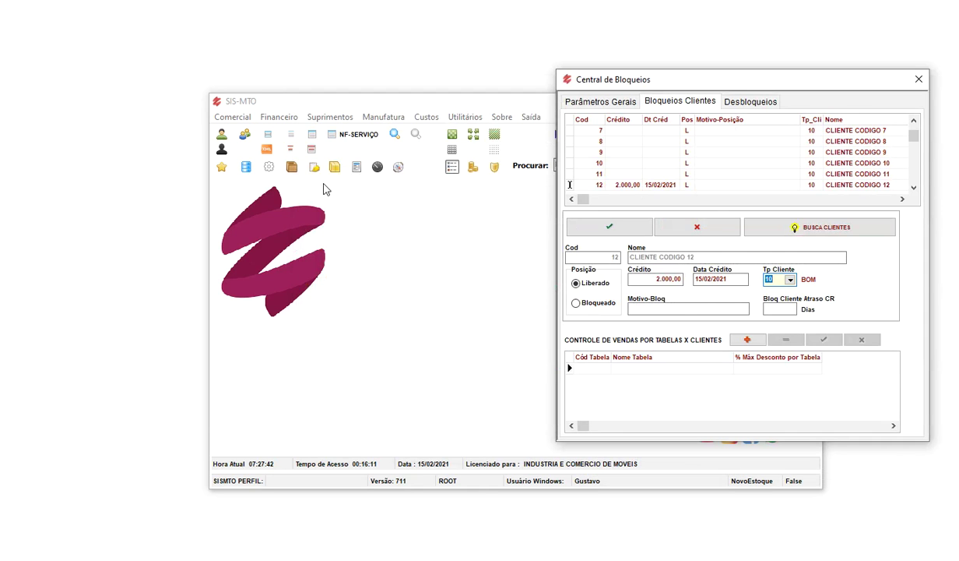
{"action": "left_click", "coordinate": [222, 136]}
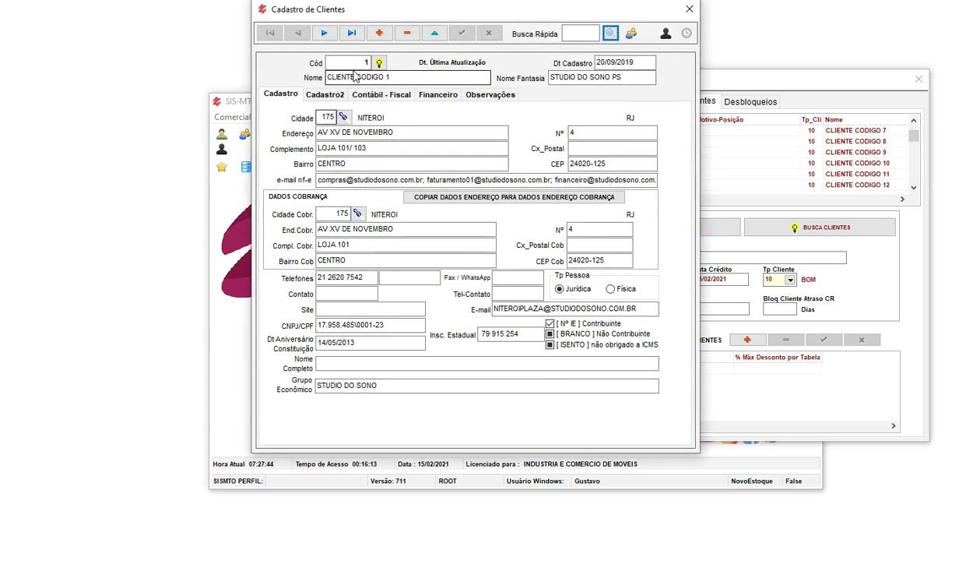
{"action": "left_click", "coordinate": [238, 118]}
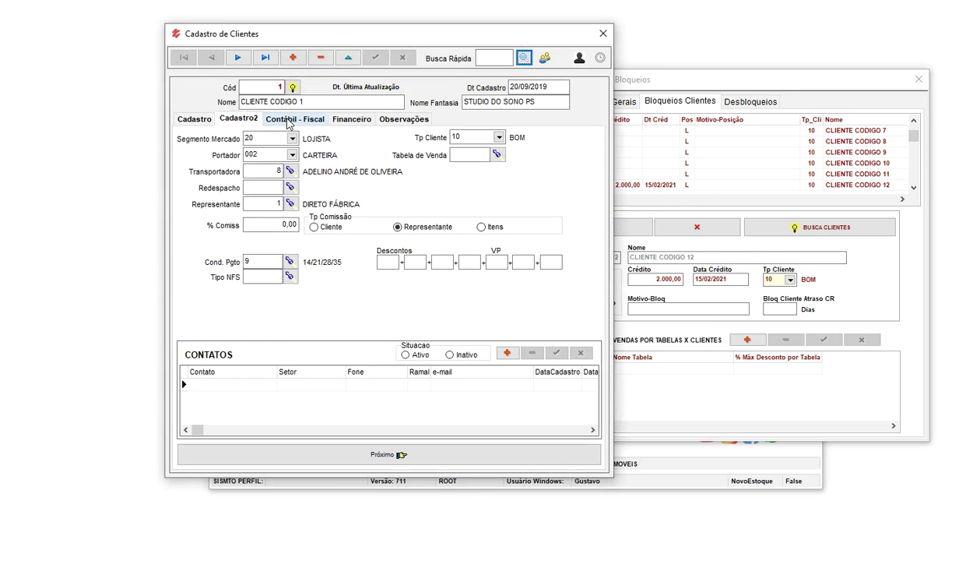
{"action": "left_click", "coordinate": [311, 119]}
{"action": "left_click", "coordinate": [335, 120]}
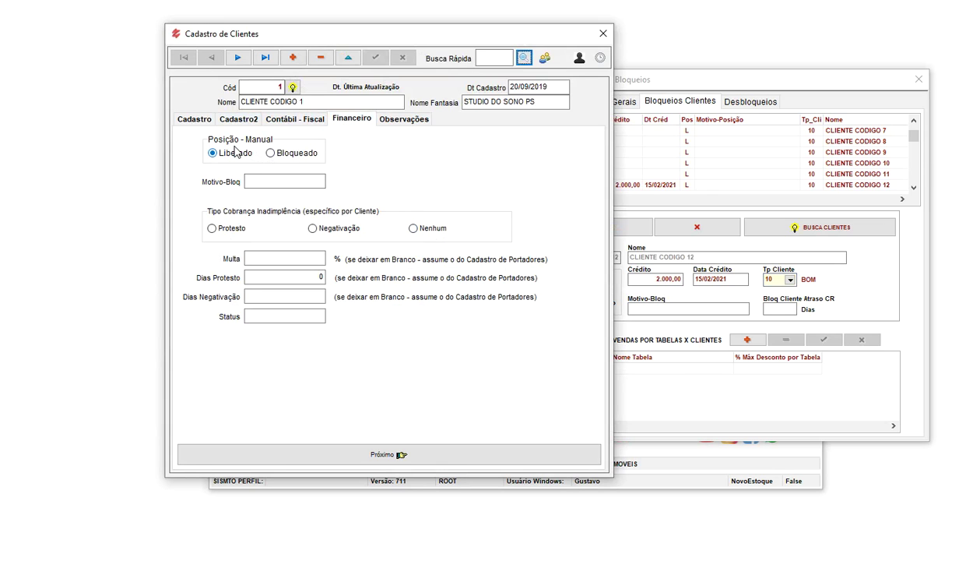
{"action": "left_click", "coordinate": [195, 119]}
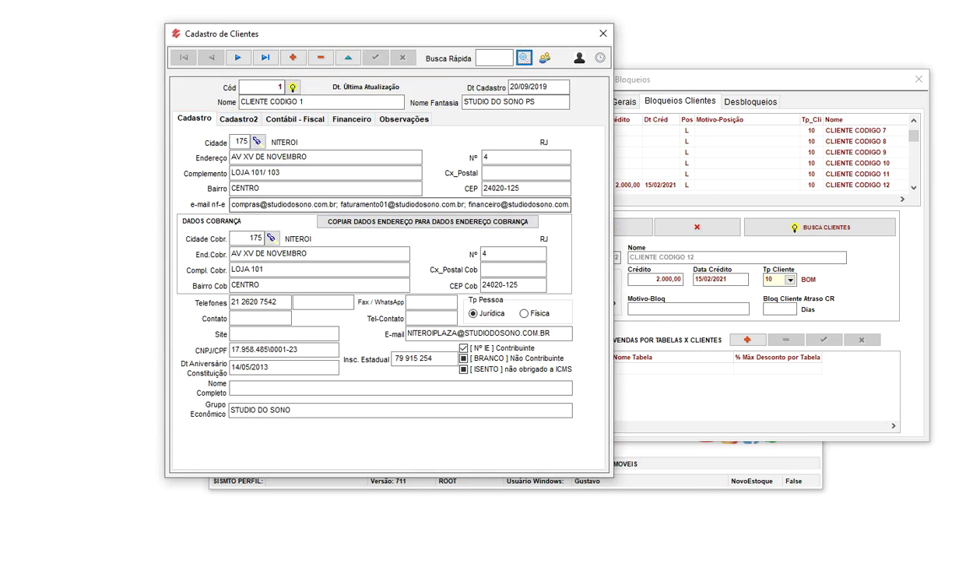
{"action": "left_click", "coordinate": [237, 119]}
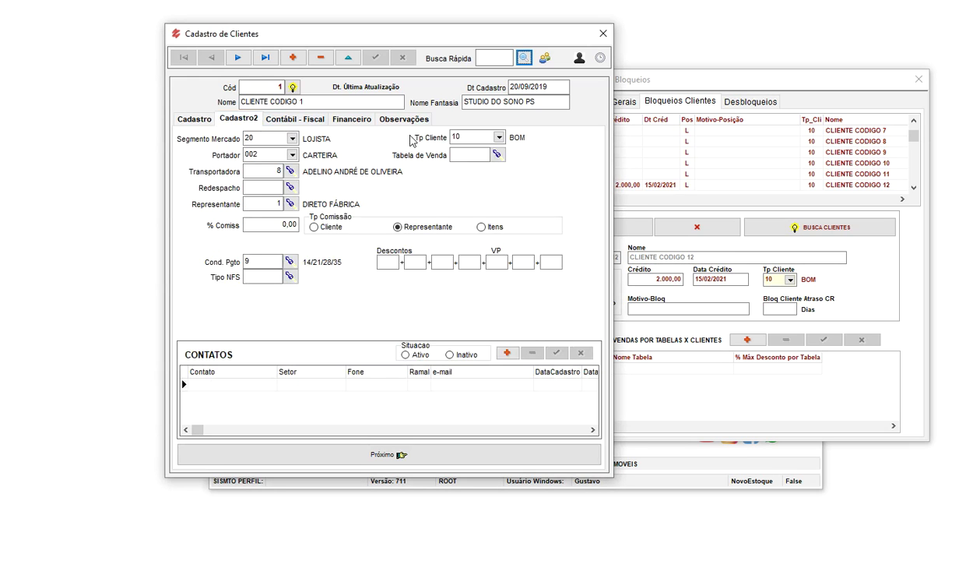
{"action": "left_click", "coordinate": [500, 138]}
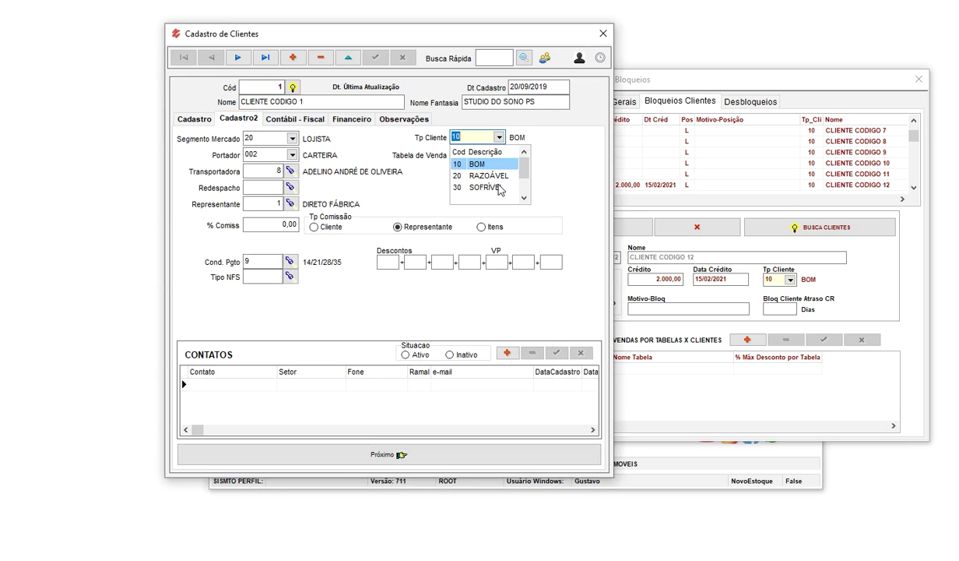
{"action": "left_click", "coordinate": [348, 56]}
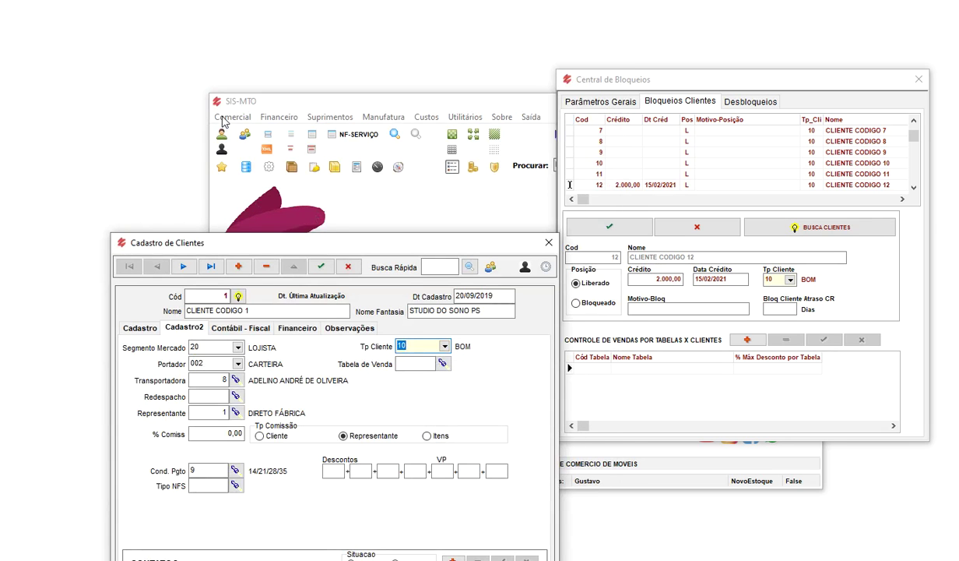
Step: Check the Posição setting of client type 10 BOM in the client types register, and close the register
{"action": "left_click", "coordinate": [220, 118]}
{"action": "mouse_move", "coordinate": [235, 132]}
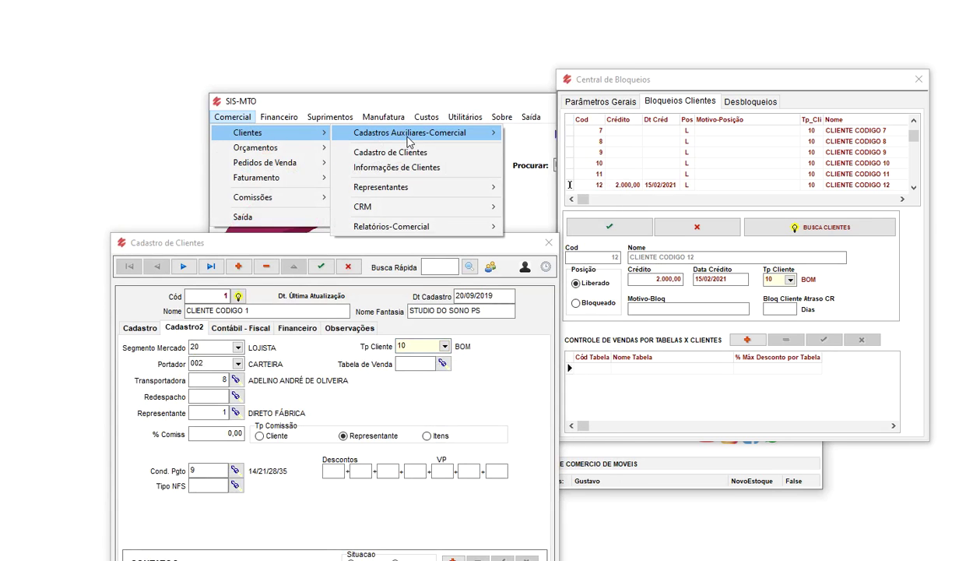
{"action": "mouse_move", "coordinate": [407, 134]}
{"action": "left_click", "coordinate": [594, 168]}
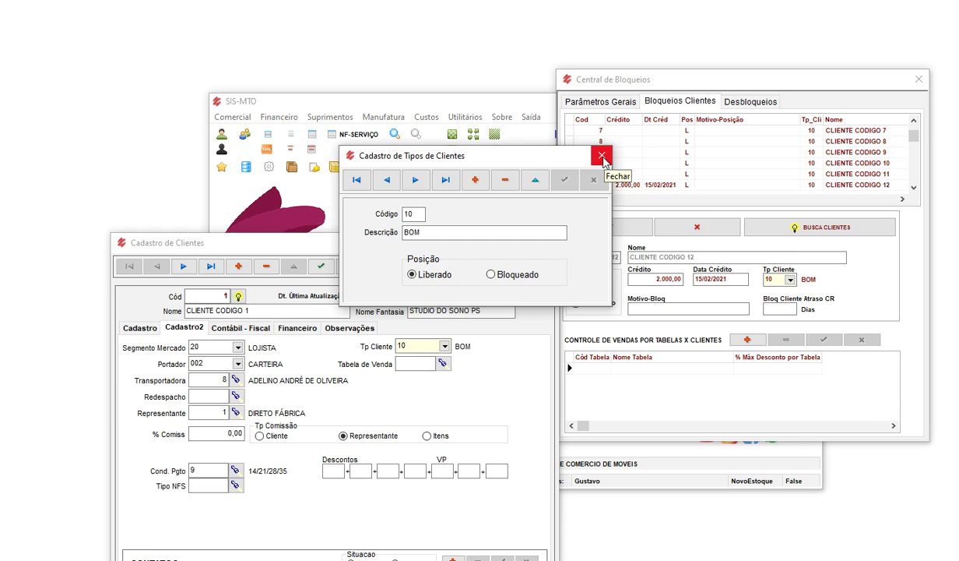
{"action": "left_click", "coordinate": [604, 159]}
Step: Set the first client's manual position to Bloqueado with the block reason CH SEM FUNDO, and save the record
{"action": "left_click_drag", "start_coordinate": [379, 246], "coordinate": [339, 68]}
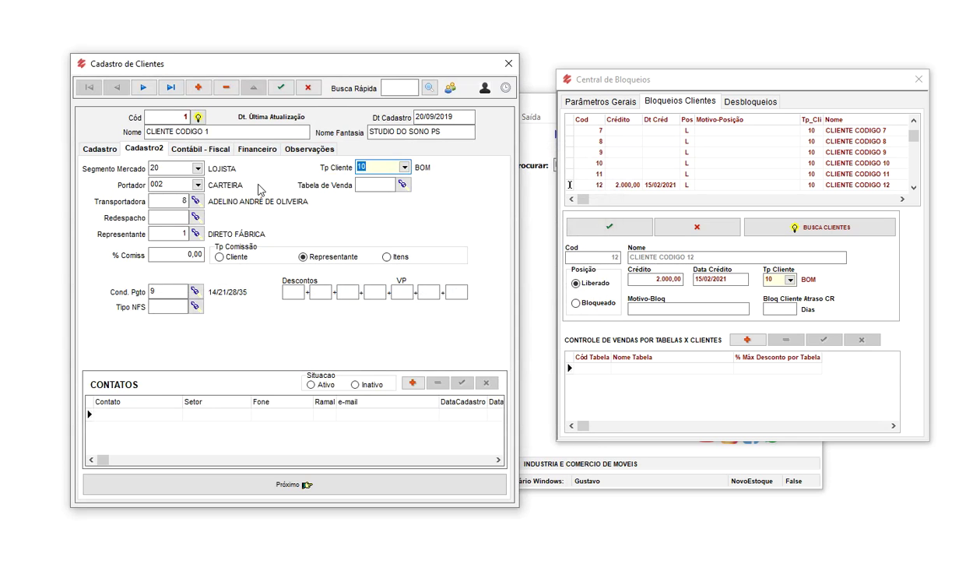
{"action": "left_click", "coordinate": [254, 152]}
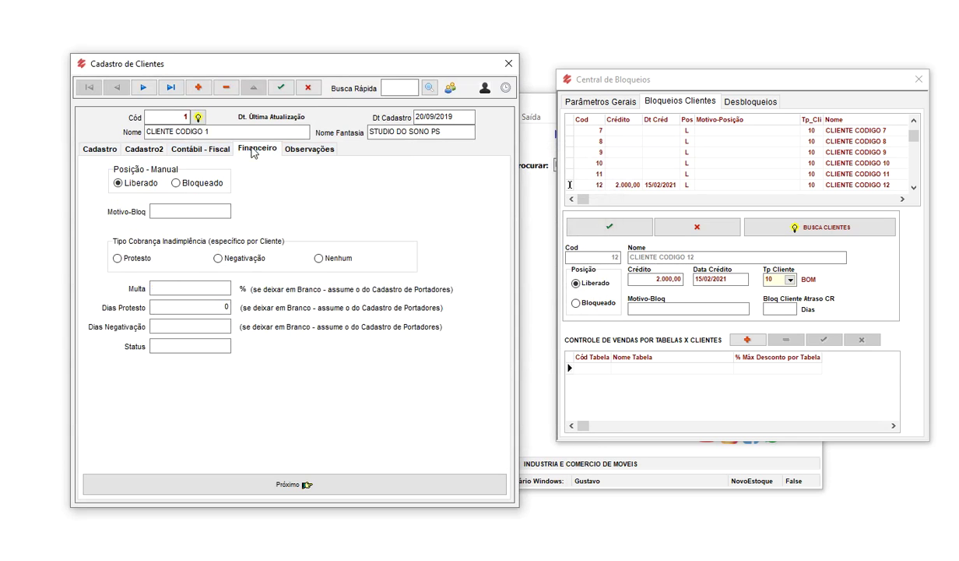
{"action": "left_click", "coordinate": [177, 183]}
{"action": "left_click", "coordinate": [182, 211]}
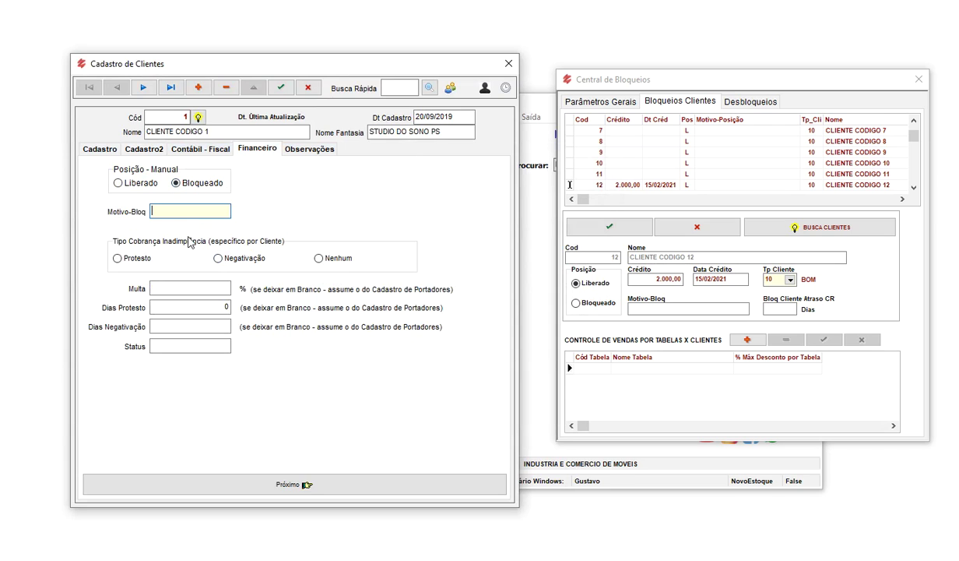
{"action": "type", "text": "CH SEM FUNDO"}
{"action": "left_click_drag", "start_coordinate": [209, 211], "coordinate": [149, 210]}
{"action": "left_click", "coordinate": [282, 88]}
Step: Set the selected client's position to Bloqueado in the Central de Bloqueios, with the block reason CHEQUE SEM FUNDO
{"action": "left_click", "coordinate": [580, 303]}
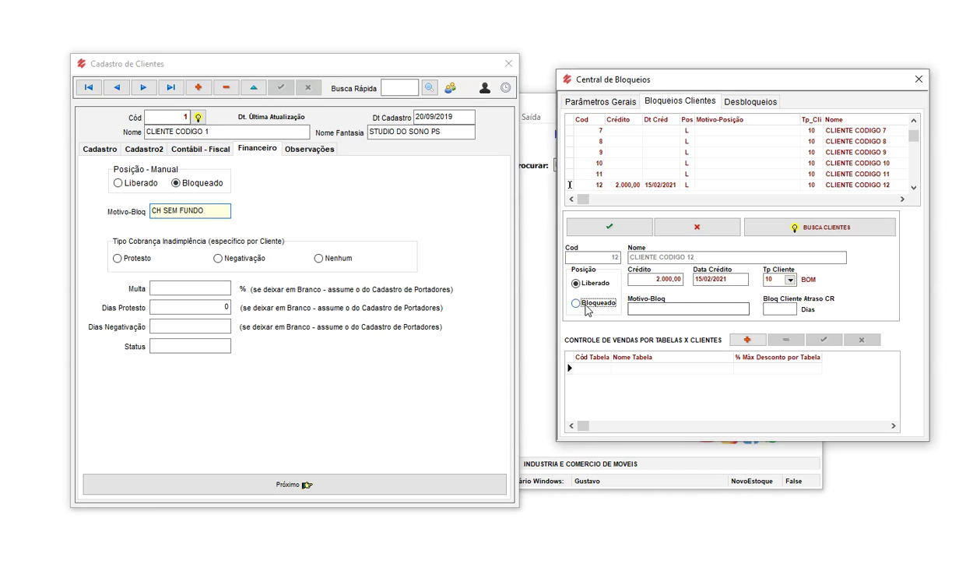
{"action": "left_click", "coordinate": [585, 303]}
{"action": "left_click", "coordinate": [576, 283]}
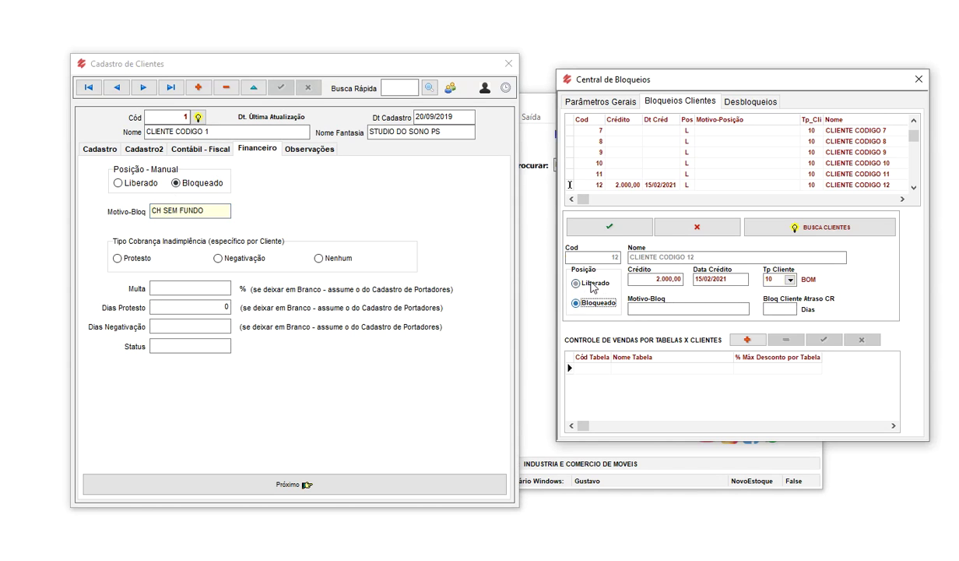
{"action": "left_click", "coordinate": [580, 303]}
{"action": "left_click", "coordinate": [644, 308]}
{"action": "type", "text": "XHEQUE SEM FUNDO"}
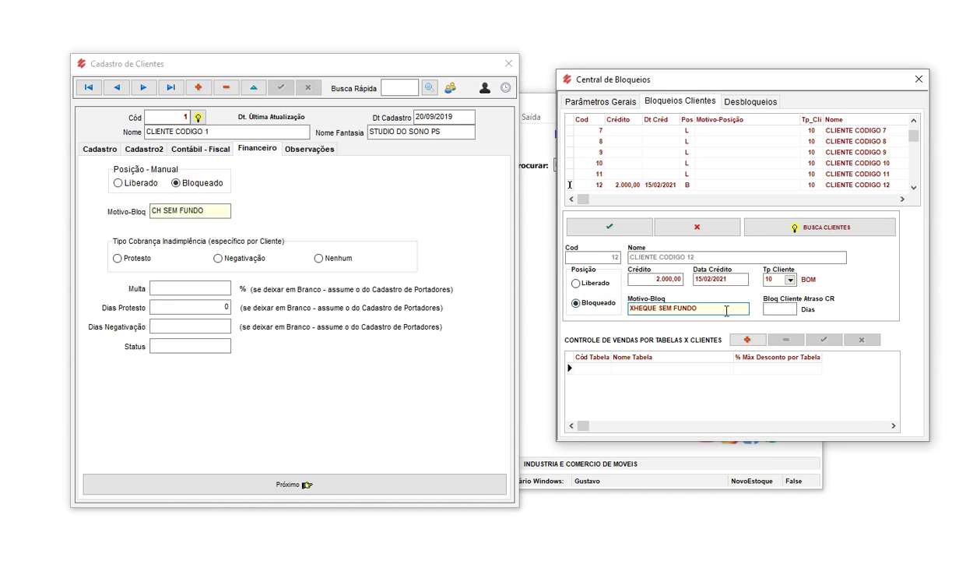
{"action": "left_click_drag", "start_coordinate": [699, 308], "coordinate": [574, 304]}
{"action": "type", "text": "CHEQUE SEM FUNDO"}
{"action": "left_click_drag", "start_coordinate": [347, 65], "coordinate": [263, 67]}
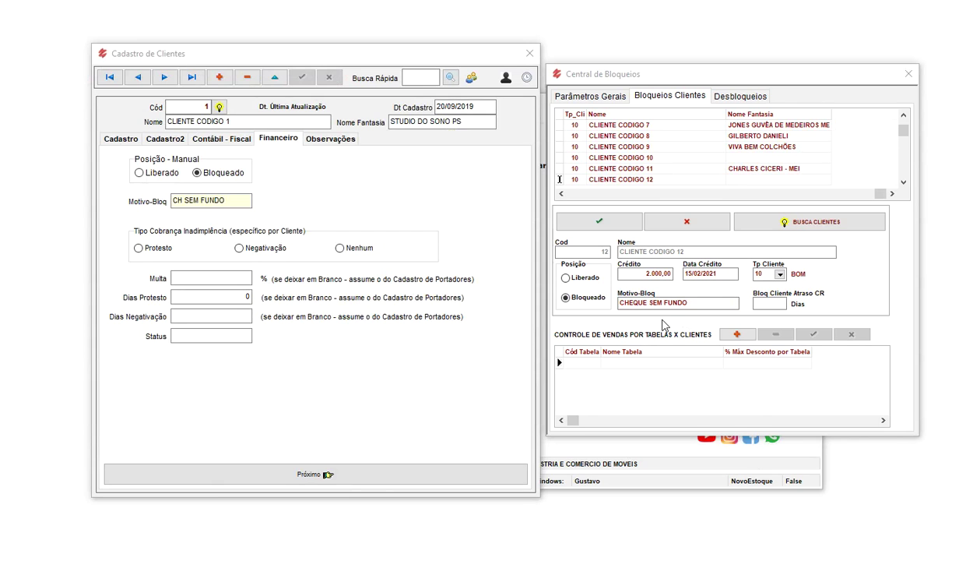
Step: Set the selected client's overdue block (Bloq Cliente Atraso CR) to 60 days after checking the general parameter
{"action": "left_click", "coordinate": [767, 303]}
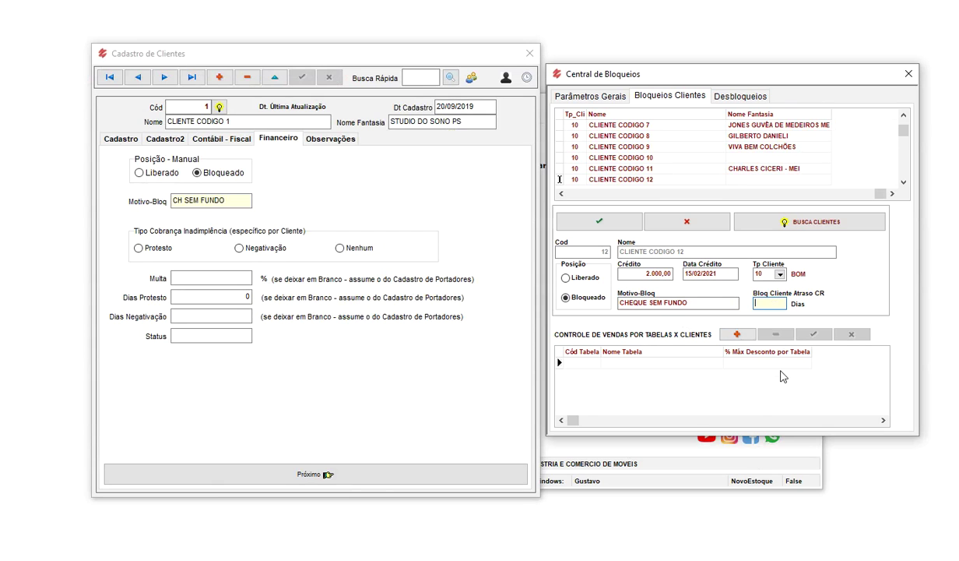
{"action": "left_click", "coordinate": [594, 96]}
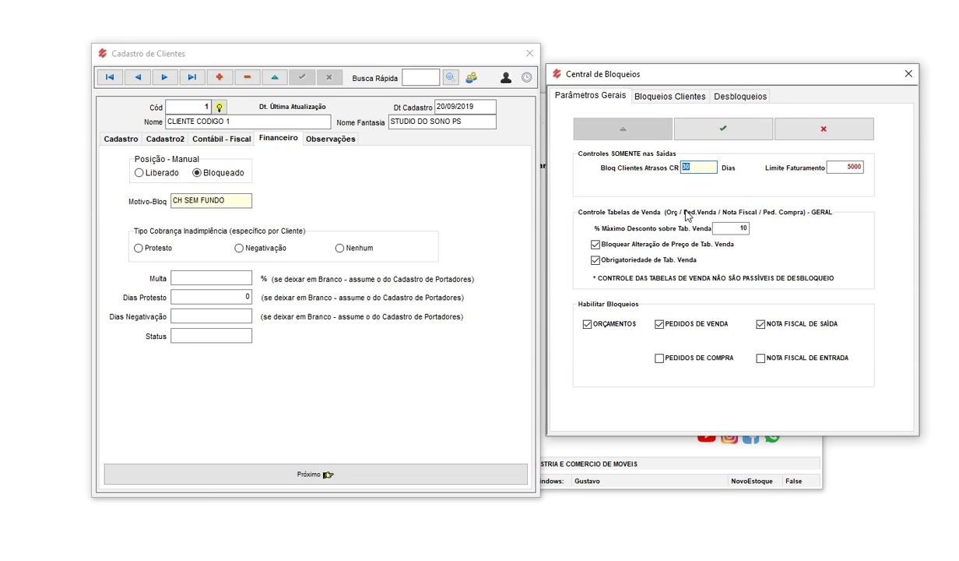
{"action": "left_click", "coordinate": [663, 97]}
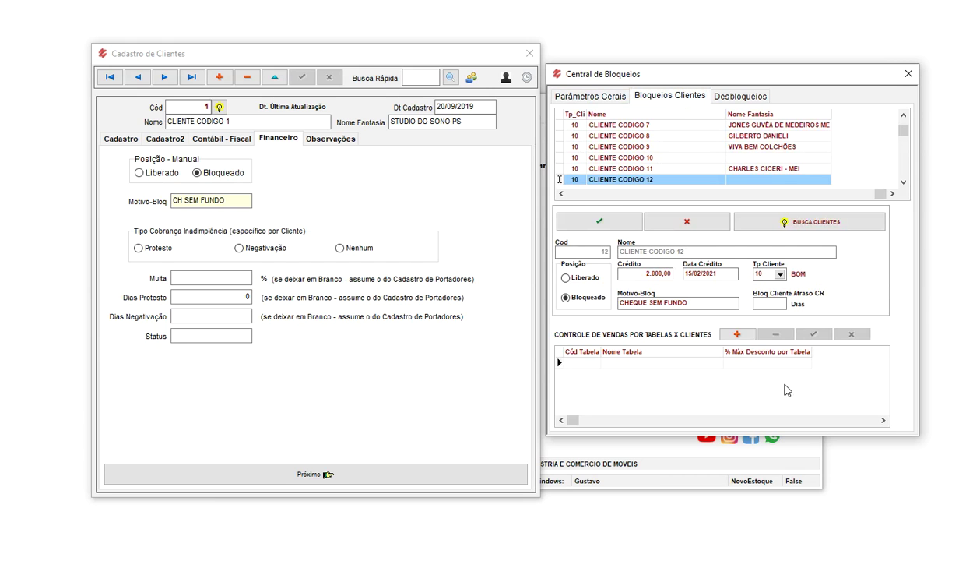
{"action": "left_click", "coordinate": [762, 303]}
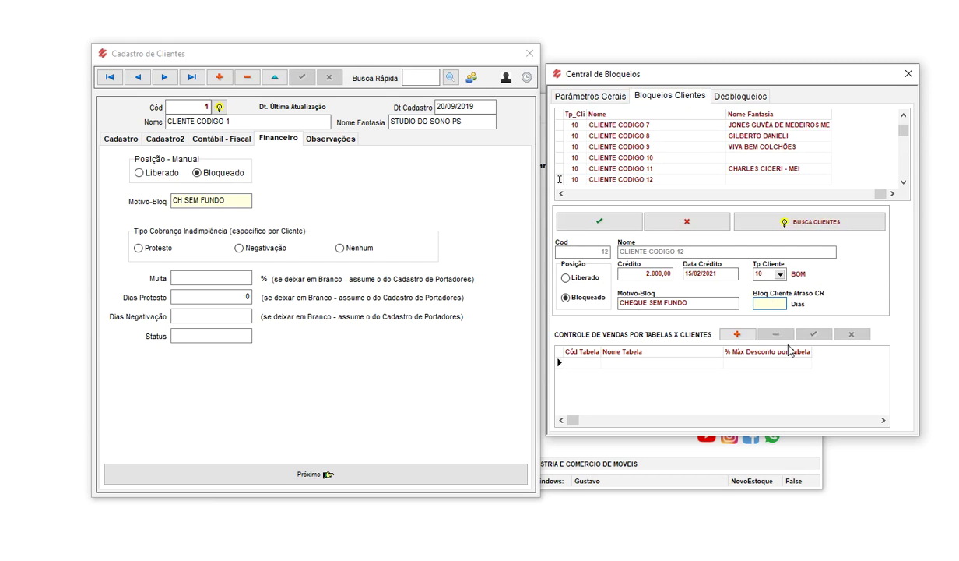
{"action": "type", "text": "60"}
{"action": "left_click", "coordinate": [630, 228]}
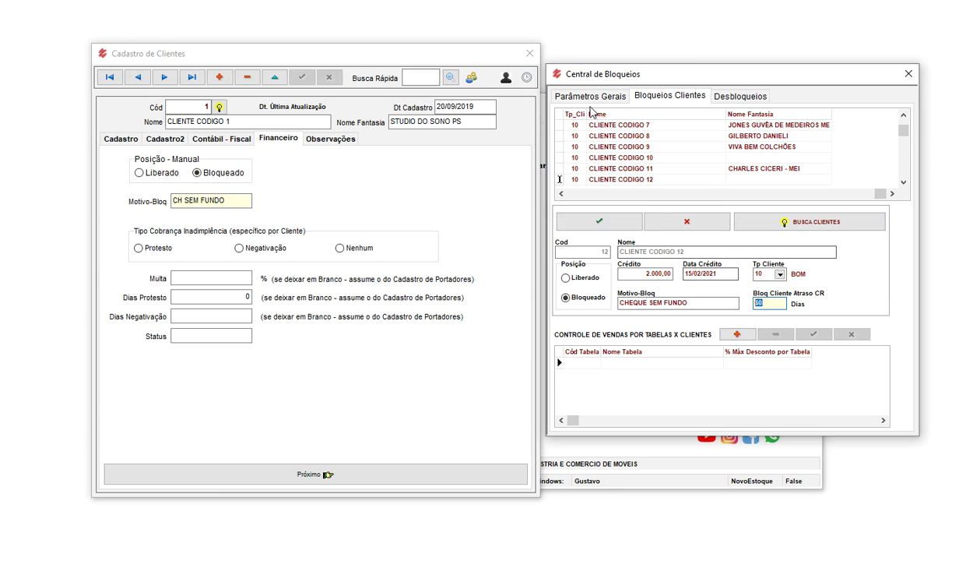
Step: Compare the general overdue block days in Parâmetros Gerais with the selected client's individual setting
{"action": "left_click", "coordinate": [589, 96]}
{"action": "left_click", "coordinate": [670, 96]}
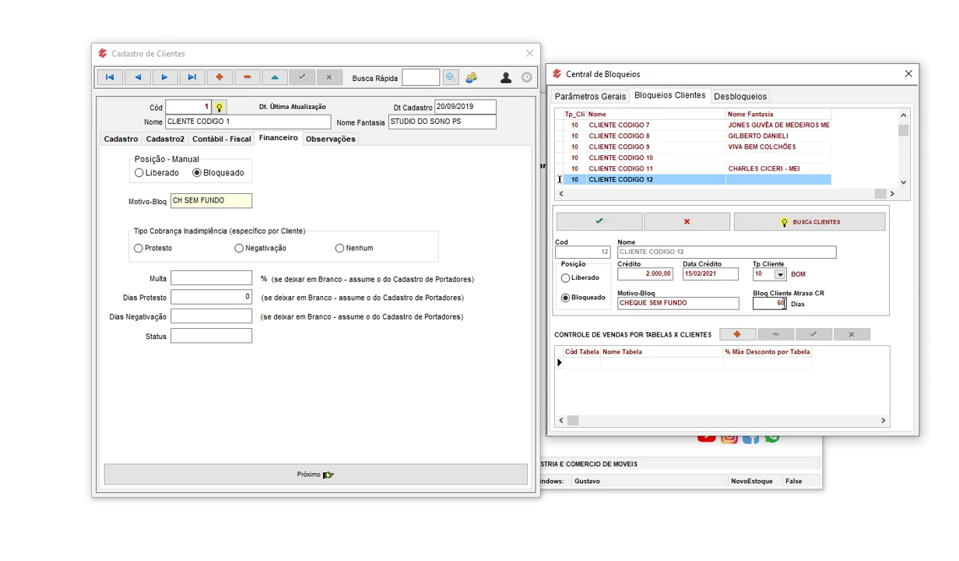
{"action": "left_click", "coordinate": [784, 303]}
{"action": "left_click", "coordinate": [595, 218]}
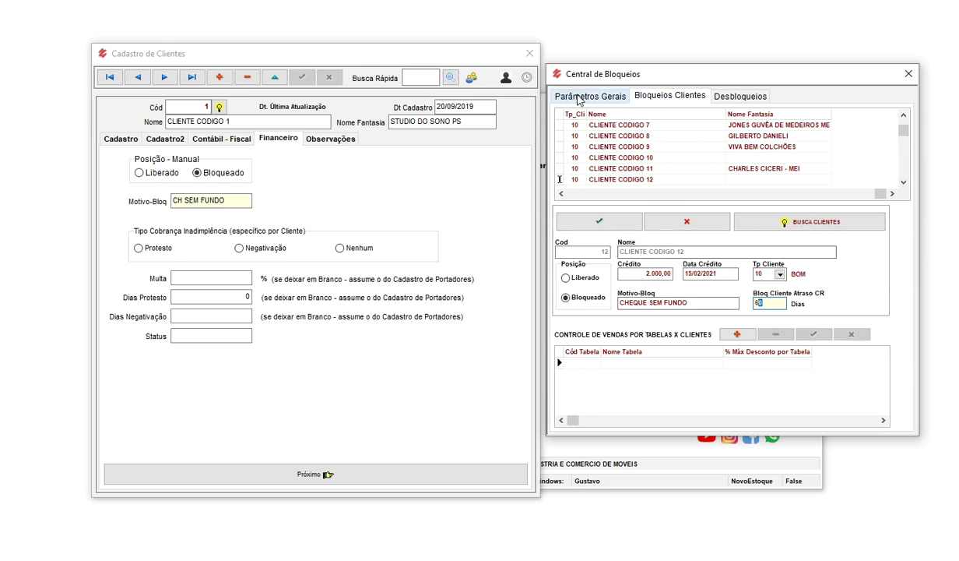
{"action": "left_click", "coordinate": [577, 97]}
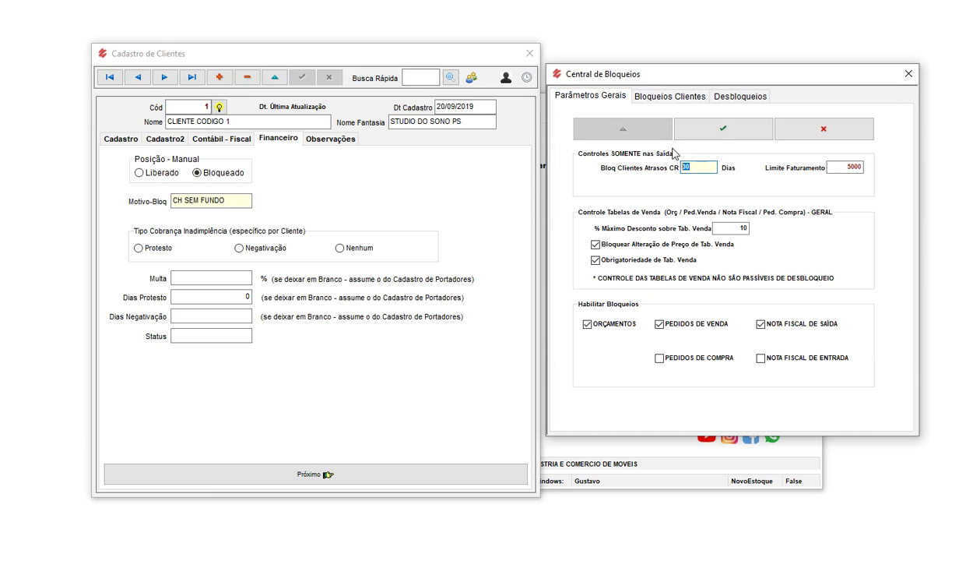
{"action": "left_click", "coordinate": [660, 97]}
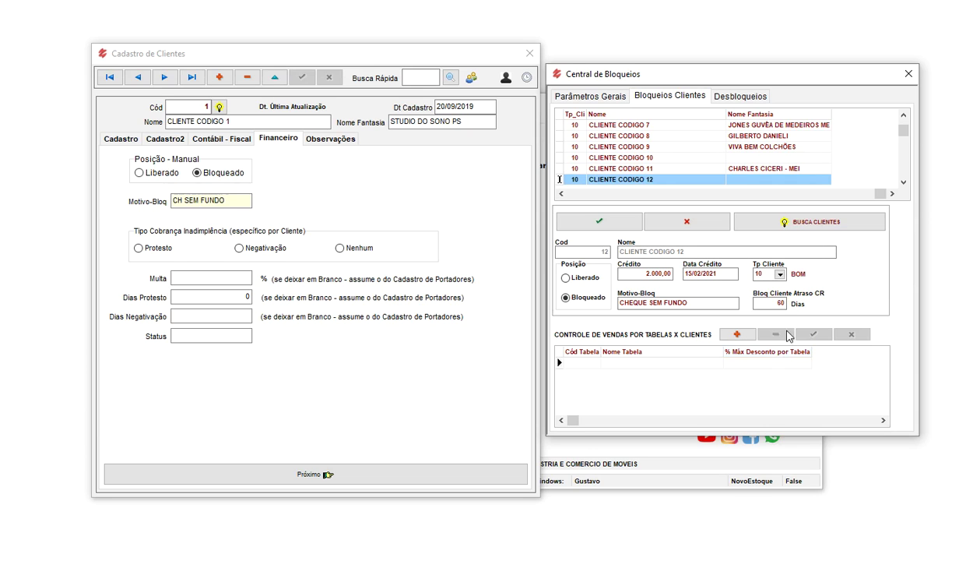
Step: Set the selected client's overdue block to 15 days and compare it with the general parameter
{"action": "left_click", "coordinate": [763, 303]}
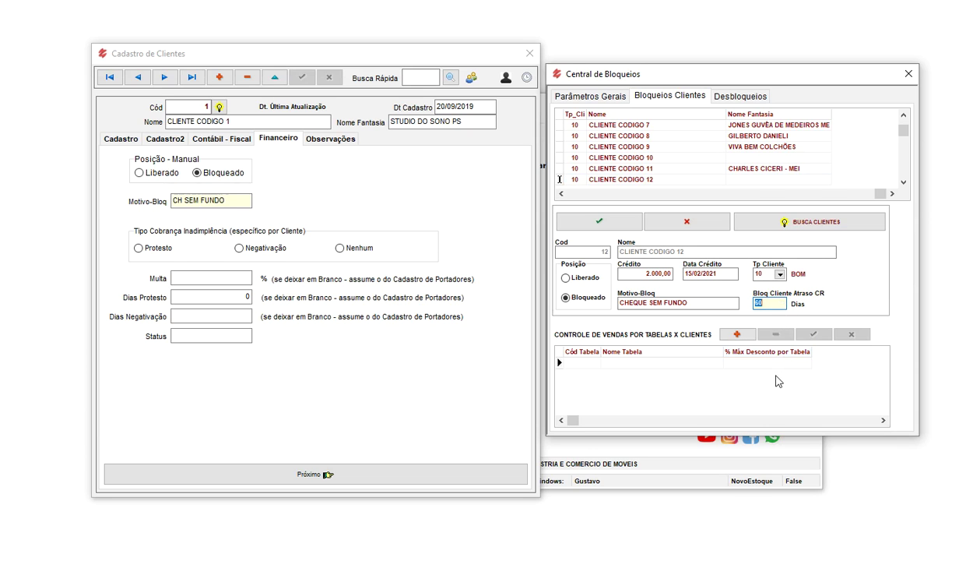
{"action": "type", "text": "15"}
{"action": "left_click", "coordinate": [581, 97]}
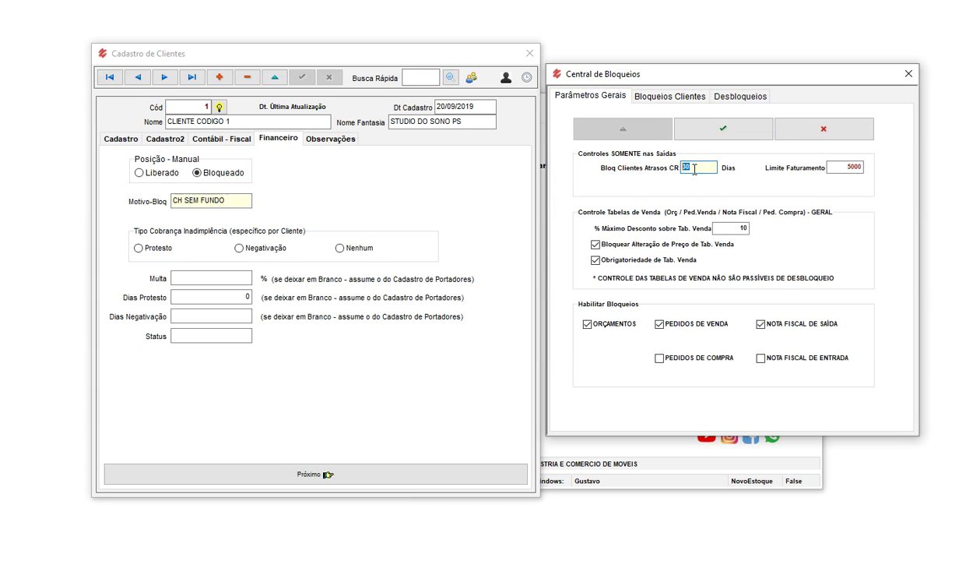
{"action": "left_click", "coordinate": [658, 96]}
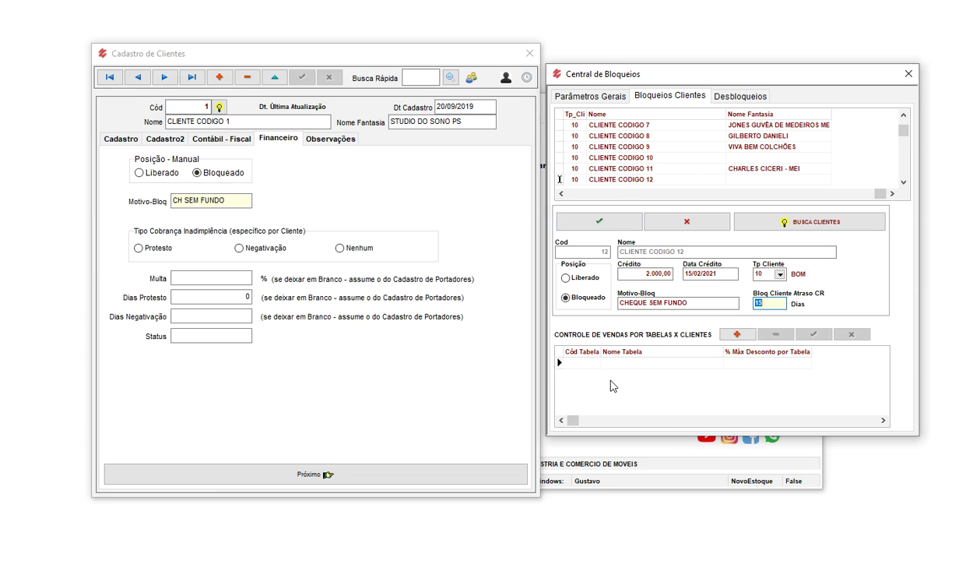
{"action": "left_click", "coordinate": [751, 362]}
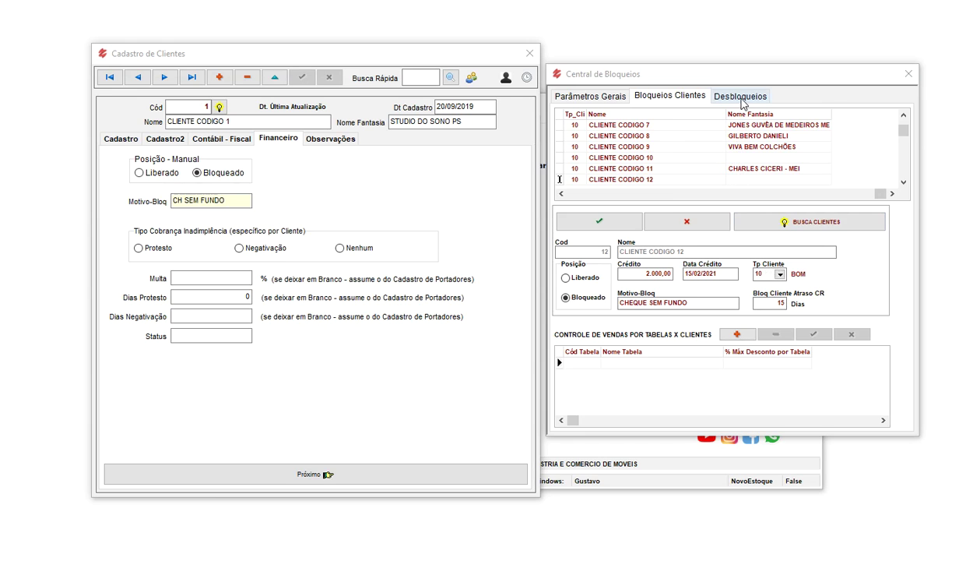
Step: Examine the Desbloqueios search and its initial date, then review the general parameters and client blocks that feed it
{"action": "left_click", "coordinate": [715, 96]}
{"action": "left_click", "coordinate": [732, 123]}
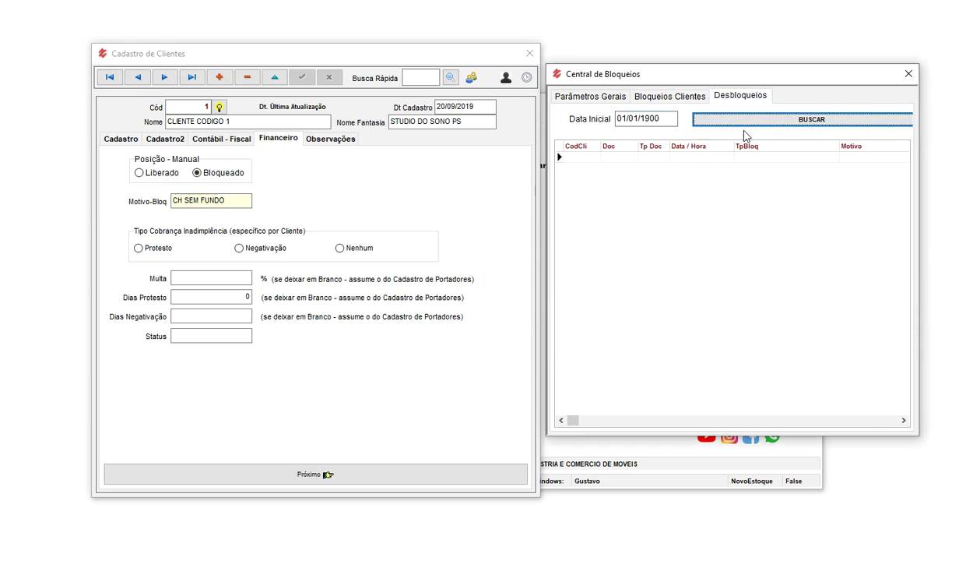
{"action": "double_click", "coordinate": [647, 119]}
{"action": "left_click_drag", "start_coordinate": [647, 119], "coordinate": [577, 118]}
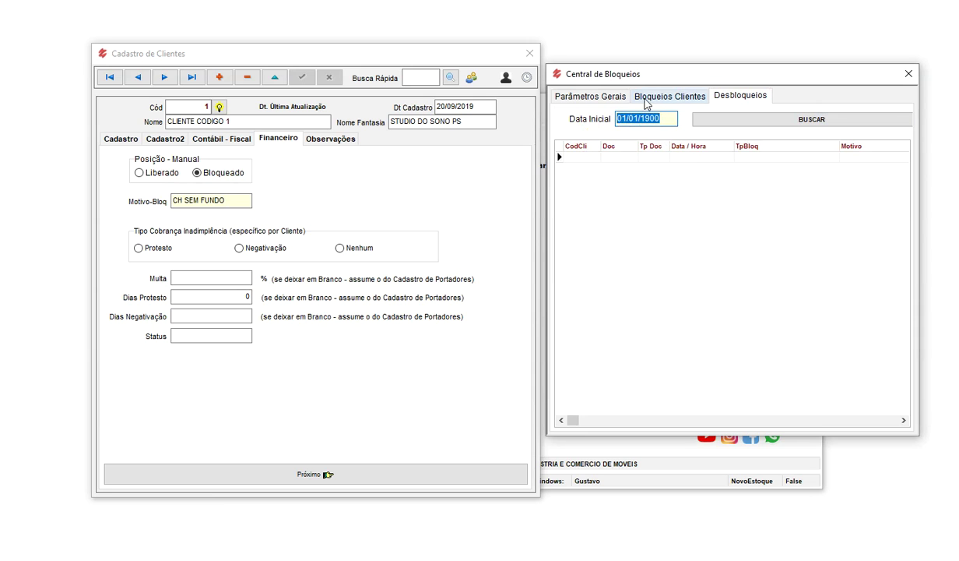
{"action": "left_click", "coordinate": [615, 96]}
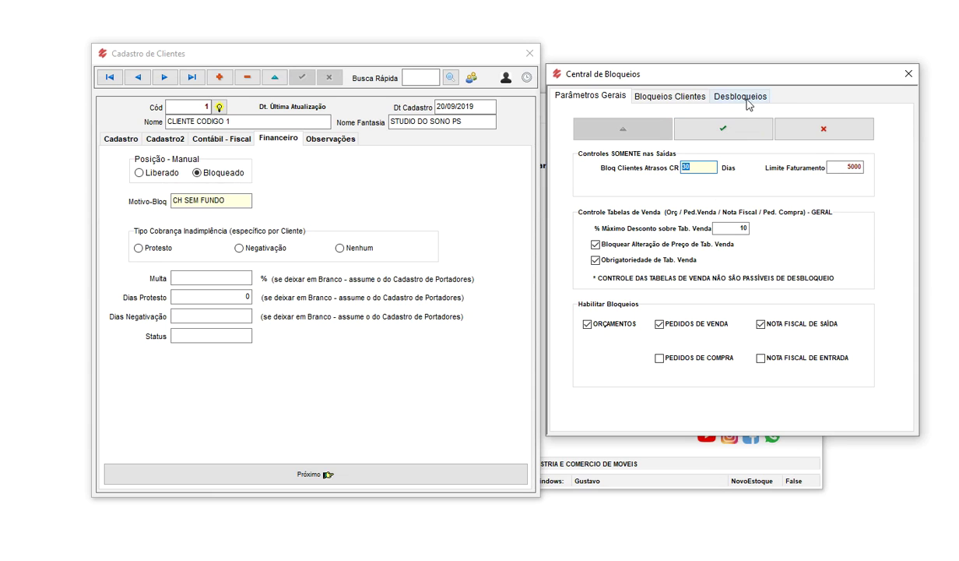
{"action": "left_click", "coordinate": [721, 98]}
{"action": "left_click", "coordinate": [590, 95]}
{"action": "left_click", "coordinate": [673, 97]}
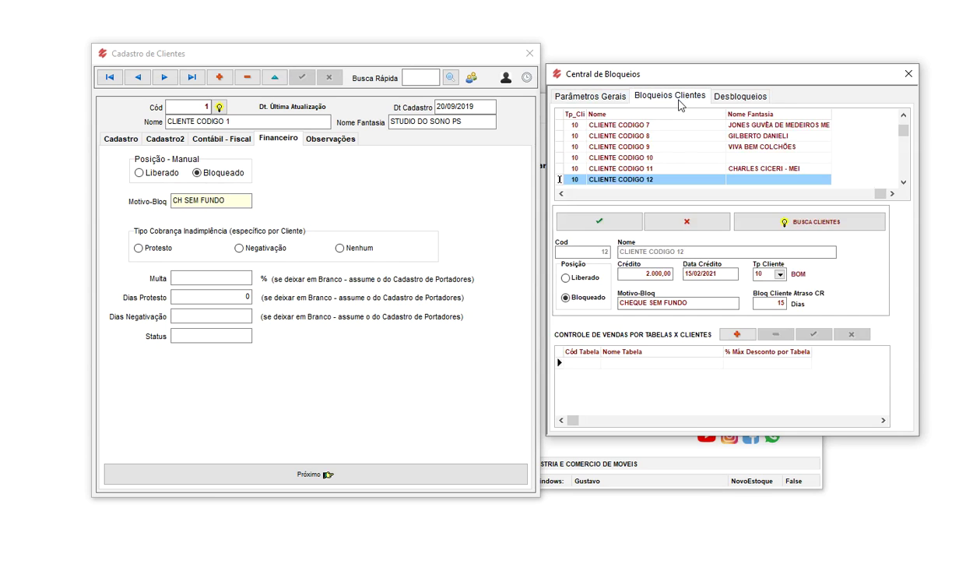
Step: Examine all columns of the blocked documents list in Desbloqueios
{"action": "left_click", "coordinate": [740, 96]}
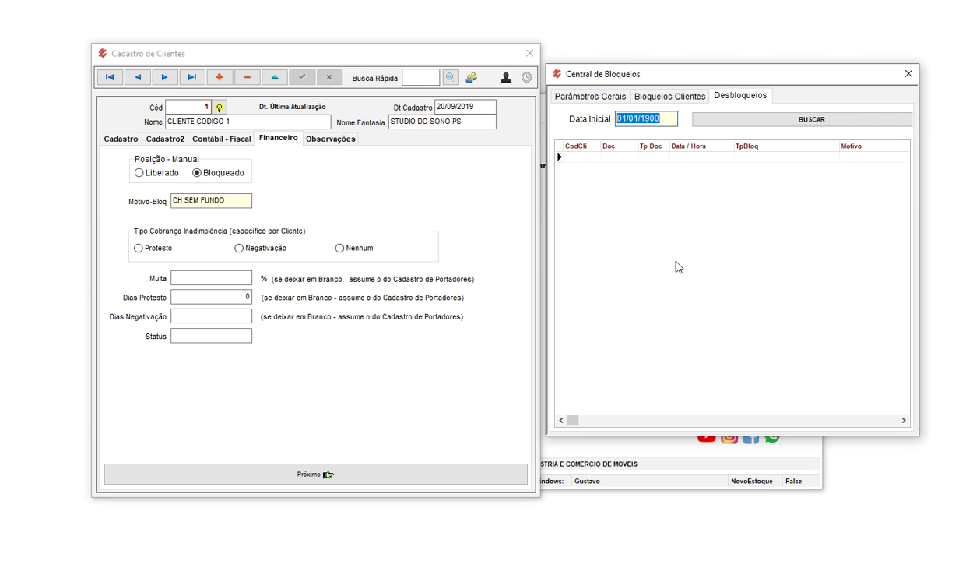
{"action": "left_click", "coordinate": [903, 420]}
{"action": "left_click", "coordinate": [903, 421]}
{"action": "left_click", "coordinate": [903, 421]}
{"action": "left_click", "coordinate": [562, 421]}
{"action": "left_click", "coordinate": [562, 421]}
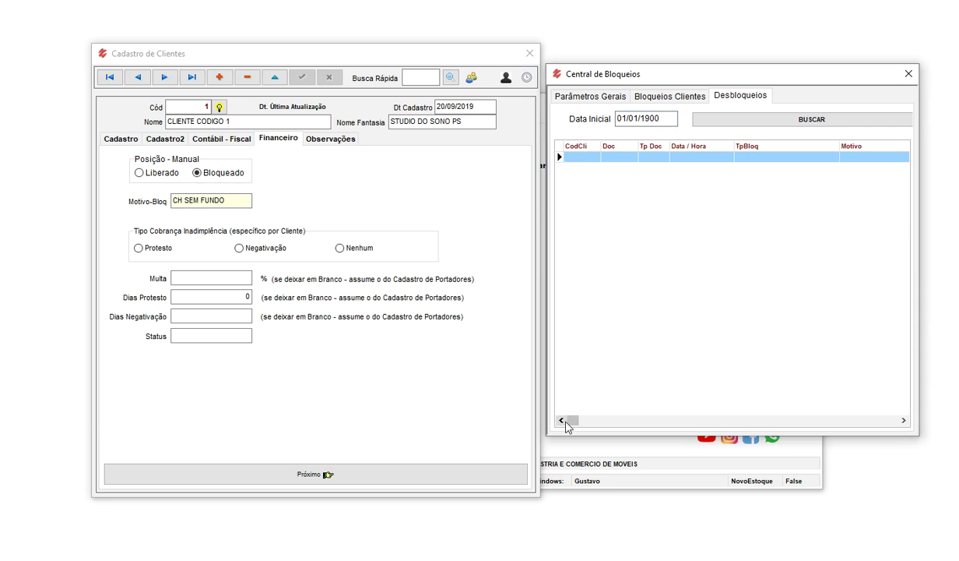